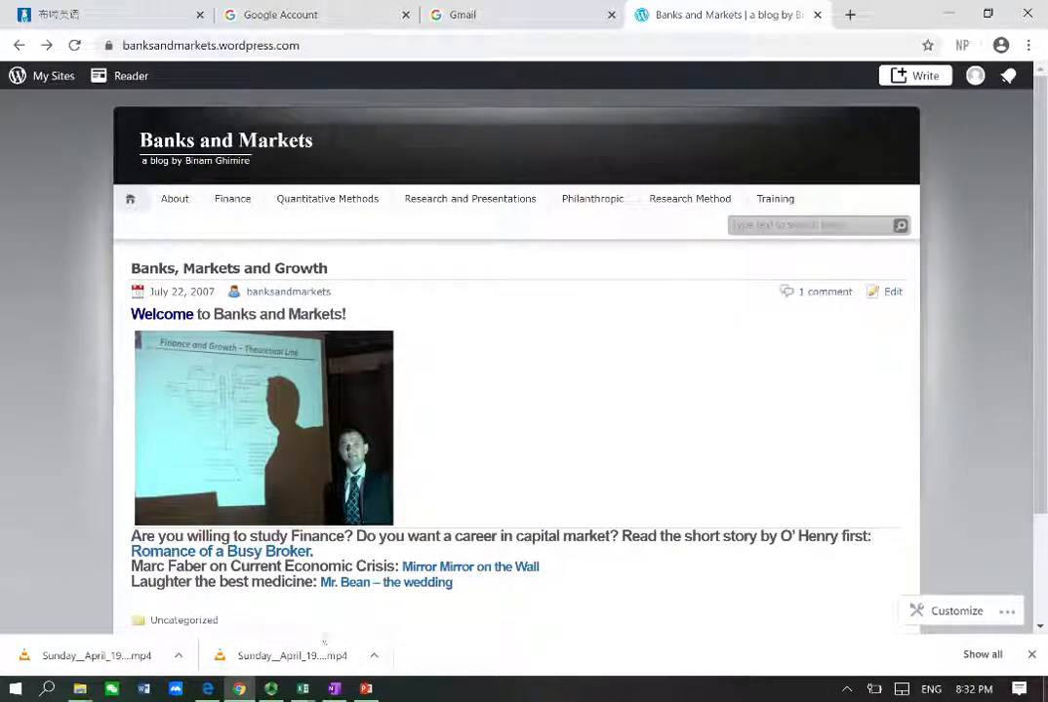
{"action": "mouse_move", "coordinate": [239, 692]}
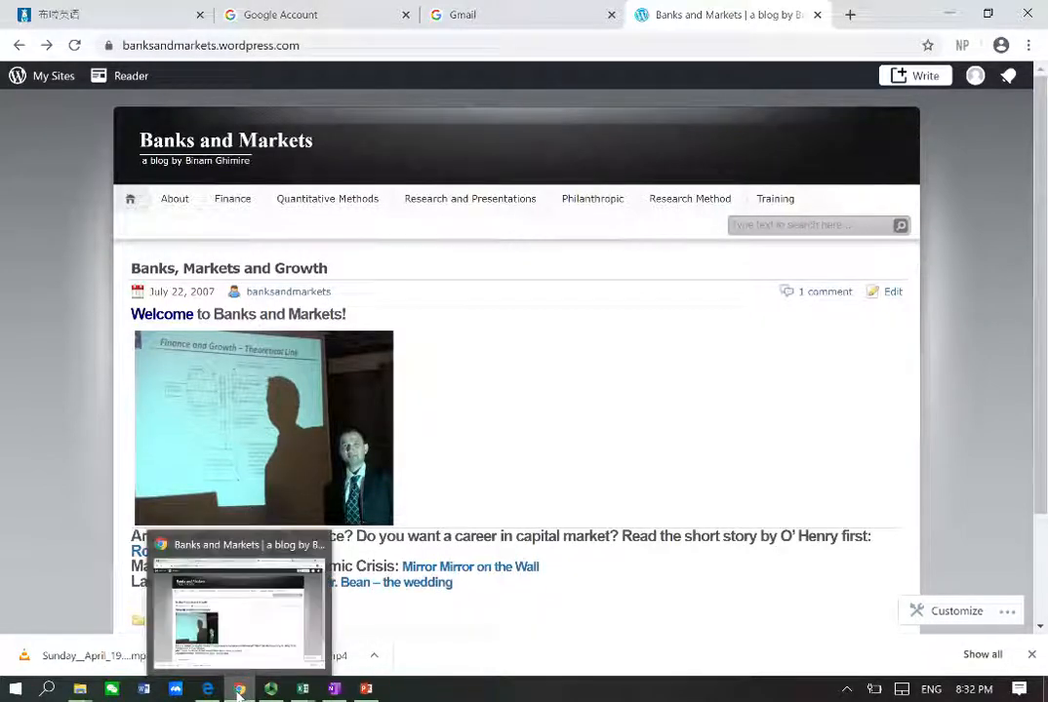
{"action": "left_click", "coordinate": [488, 426]}
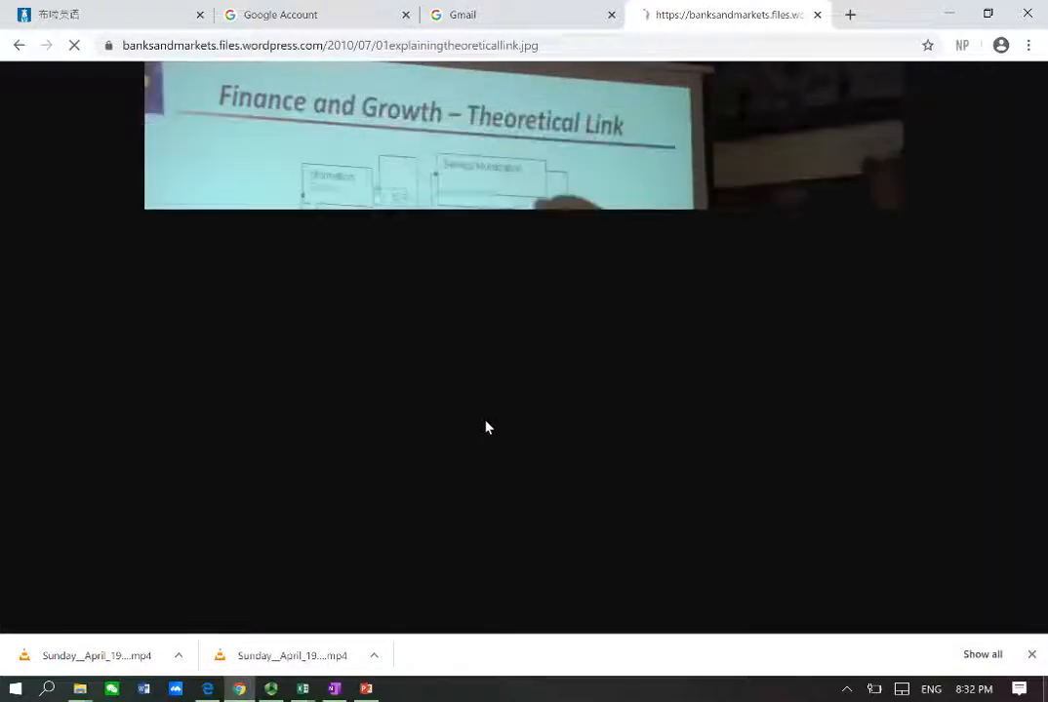
{"action": "left_click", "coordinate": [946, 17]}
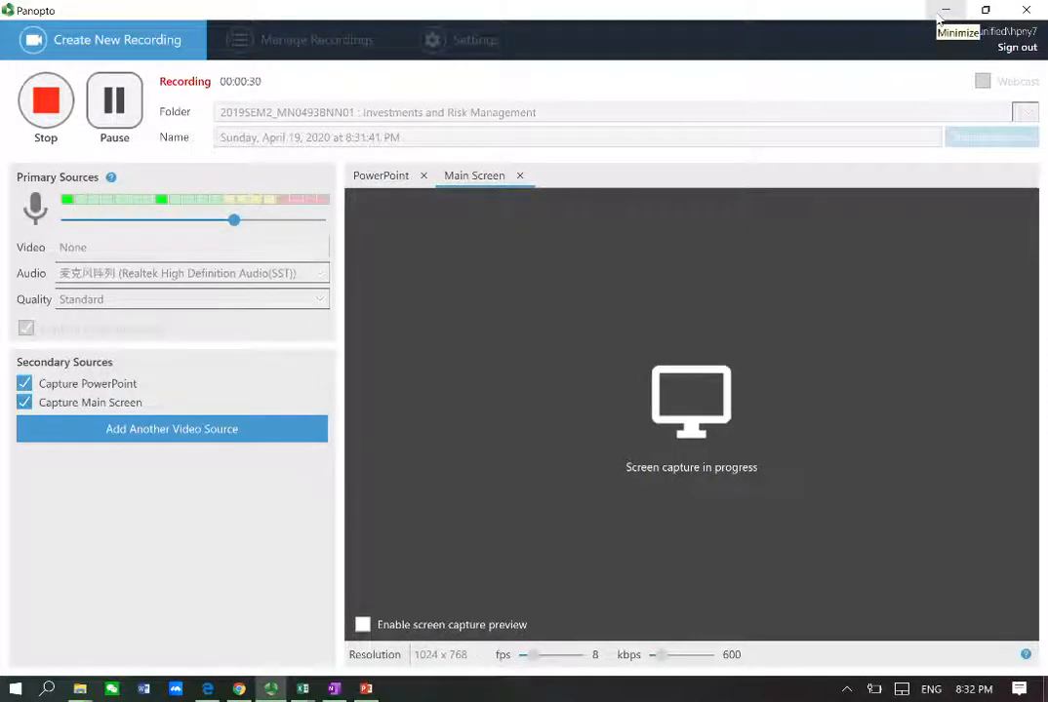
Switch to Microsoft Edge and look through 2005_Israelsen.pdf up to Table 3, the standard and modified IR ranking of funds with negative ER
{"action": "key", "text": "alt+Tab"}
{"action": "key", "text": "alt+Tab"}
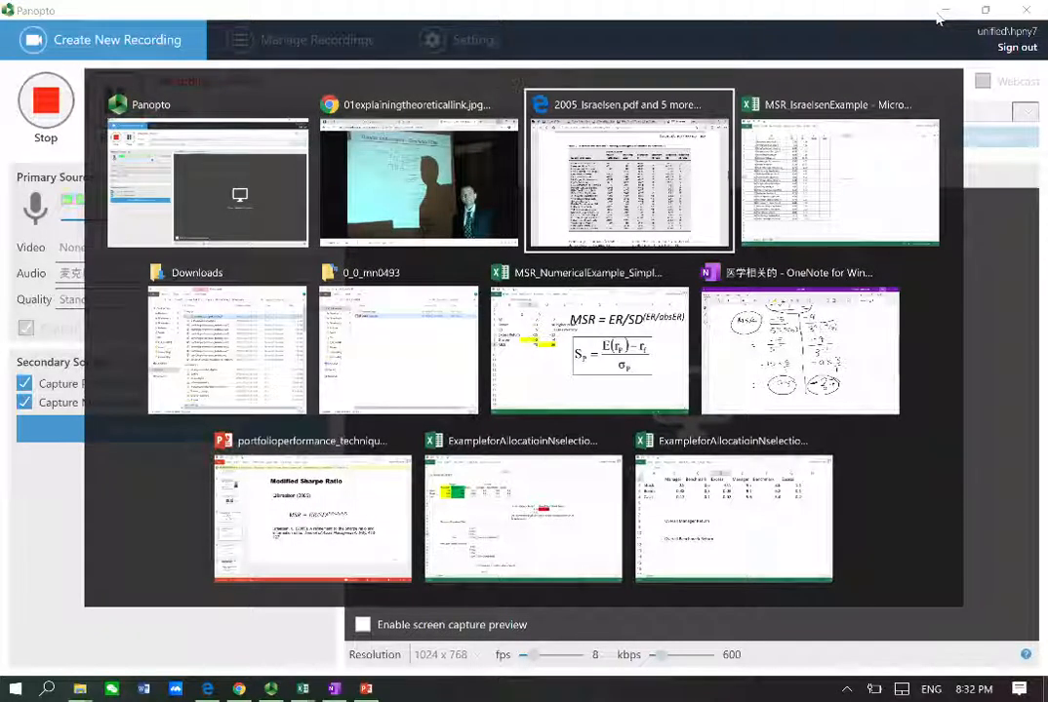
{"action": "key", "text": "Home"}
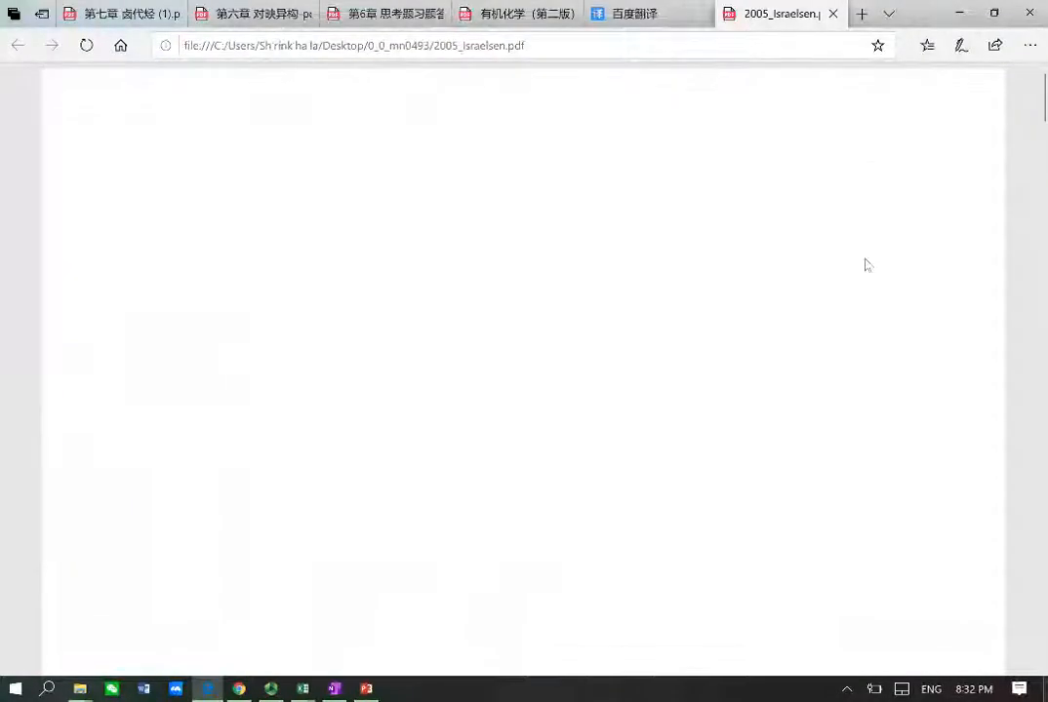
{"action": "scroll", "coordinate": [867, 266], "scroll_direction": "down", "scroll_amount": 20}
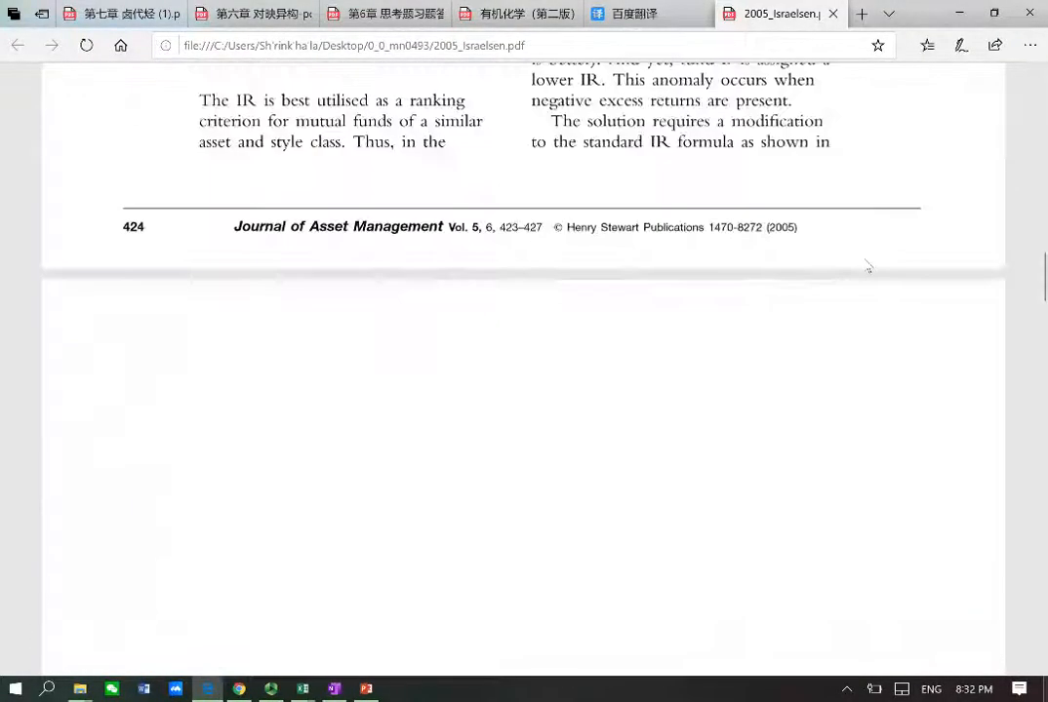
{"action": "scroll", "coordinate": [863, 265], "scroll_direction": "down", "scroll_amount": 8}
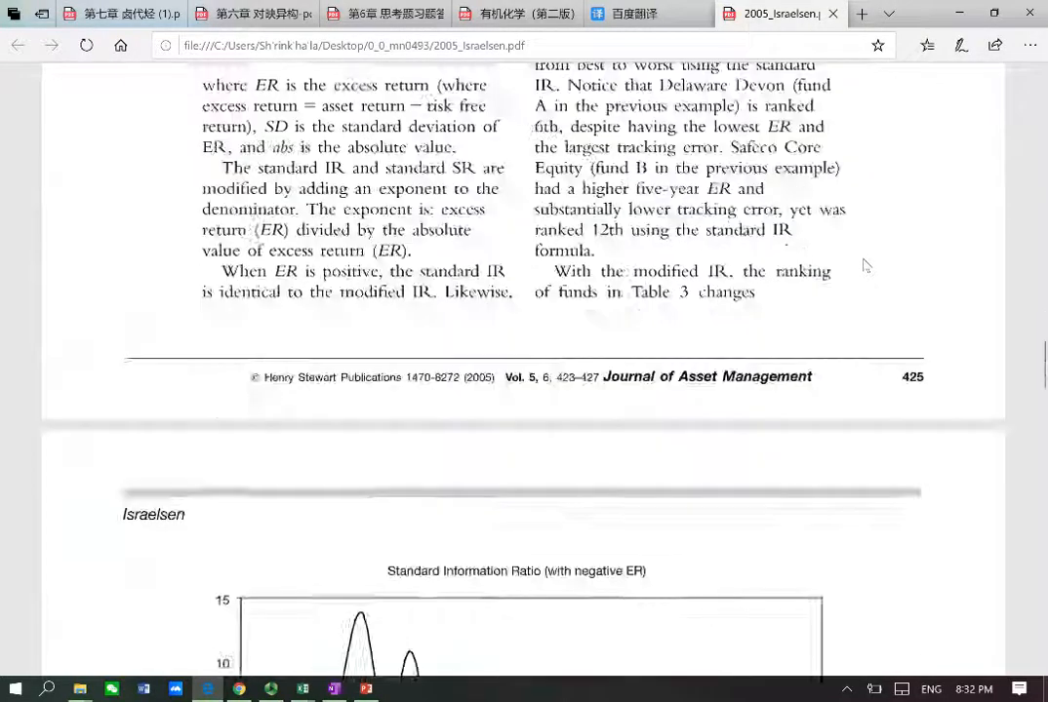
{"action": "scroll", "coordinate": [864, 265], "scroll_direction": "up", "scroll_amount": 15}
{"action": "scroll", "coordinate": [867, 265], "scroll_direction": "down", "scroll_amount": 6}
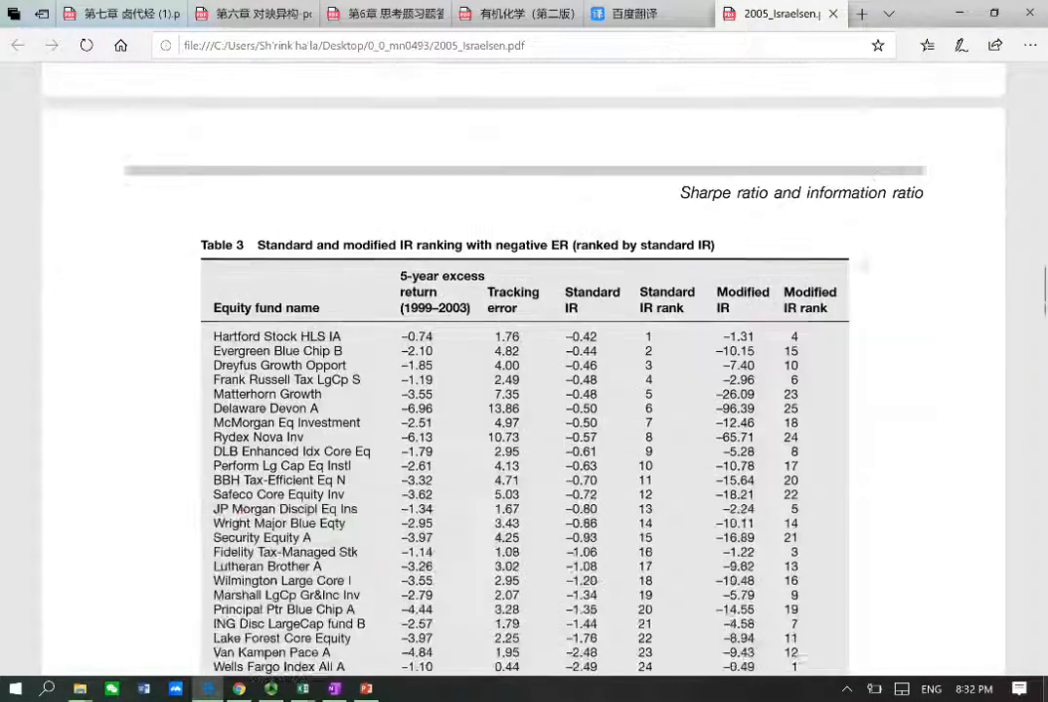
{"action": "scroll", "coordinate": [788, 359], "scroll_direction": "up", "scroll_amount": 12}
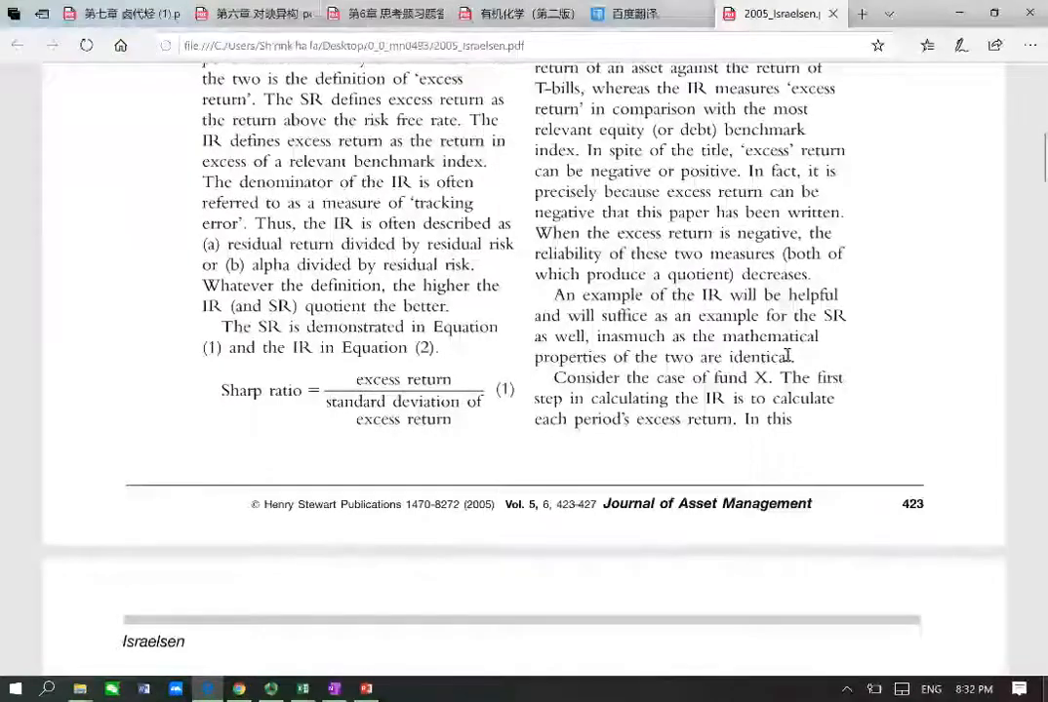
{"action": "scroll", "coordinate": [788, 359], "scroll_direction": "down", "scroll_amount": 4}
{"action": "scroll", "coordinate": [788, 359], "scroll_direction": "down", "scroll_amount": 14}
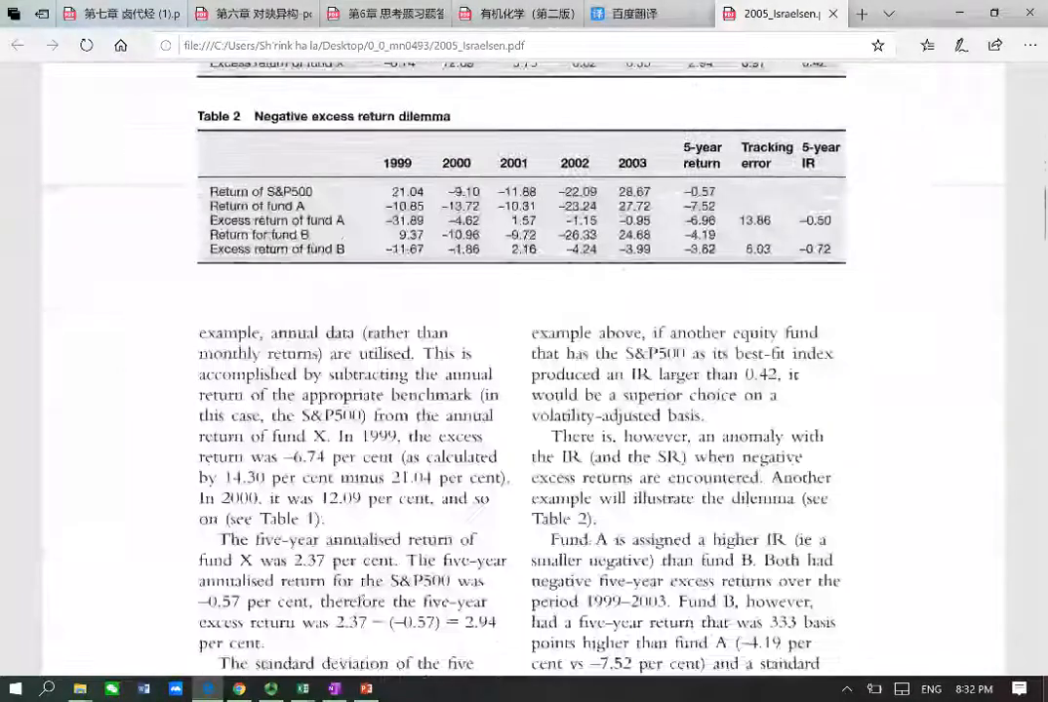
{"action": "scroll", "coordinate": [524, 371], "scroll_direction": "down", "scroll_amount": 3}
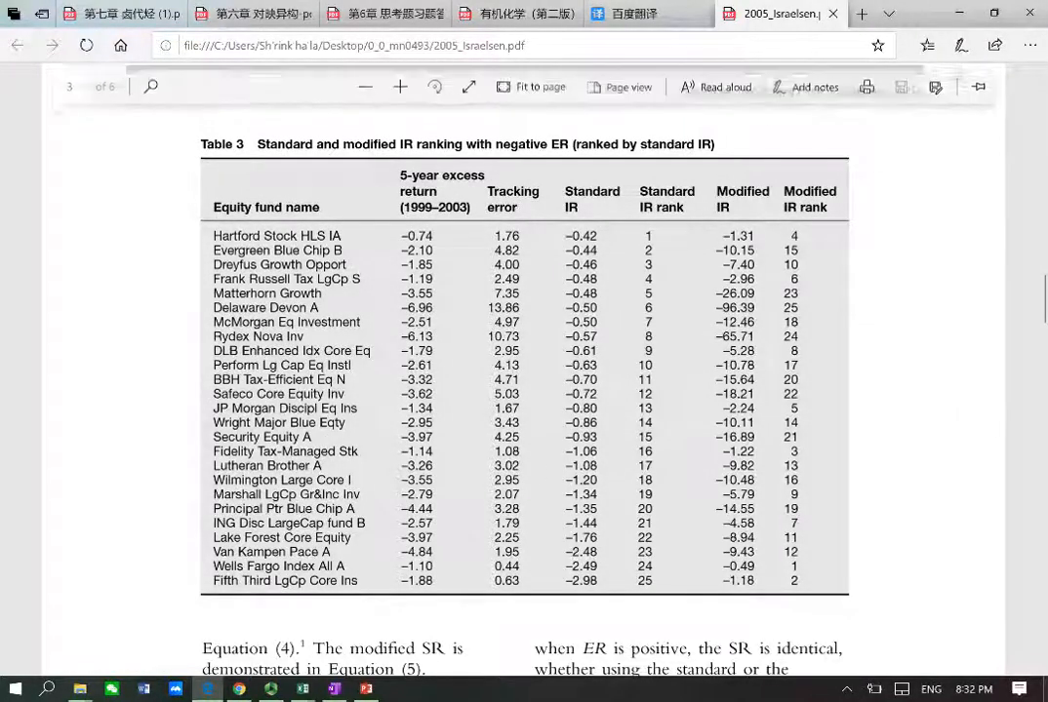
Switch to Excel and bring up the MSR_IsraelsenExample workbook
{"action": "left_click", "coordinate": [960, 13]}
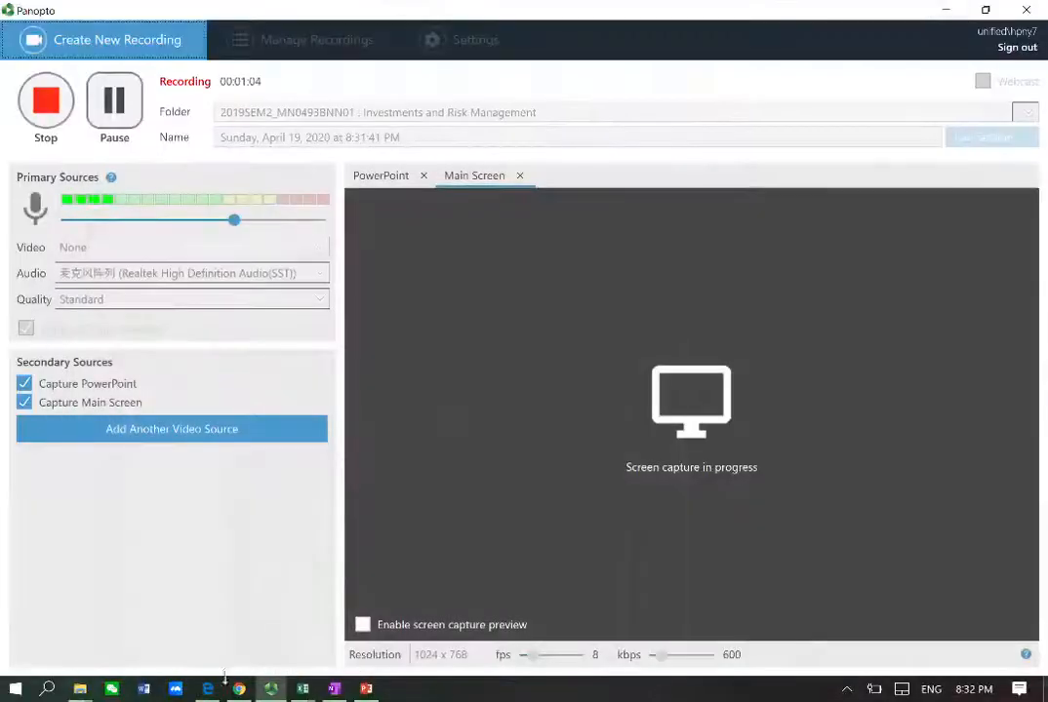
{"action": "mouse_move", "coordinate": [305, 692]}
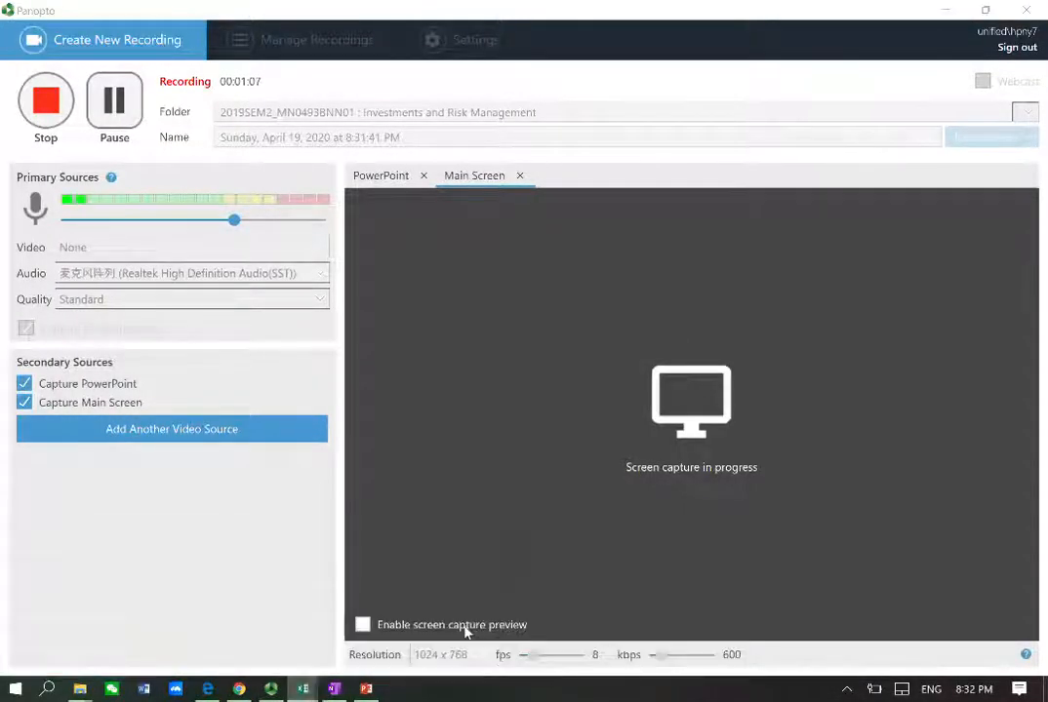
{"action": "left_click", "coordinate": [465, 632]}
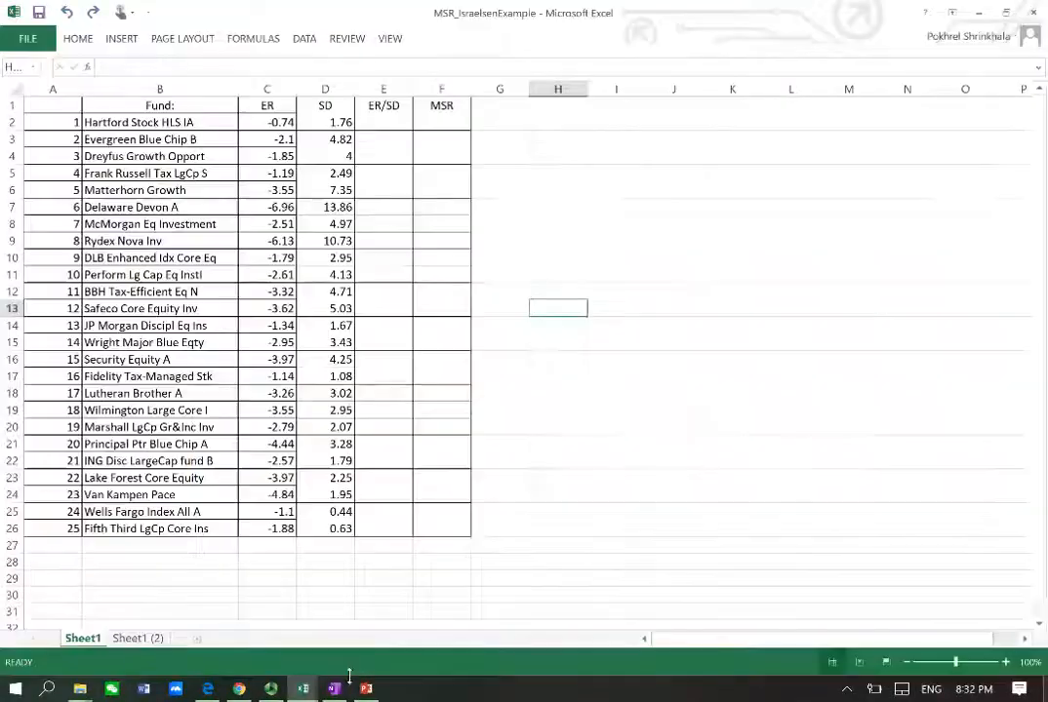
{"action": "left_click", "coordinate": [271, 690]}
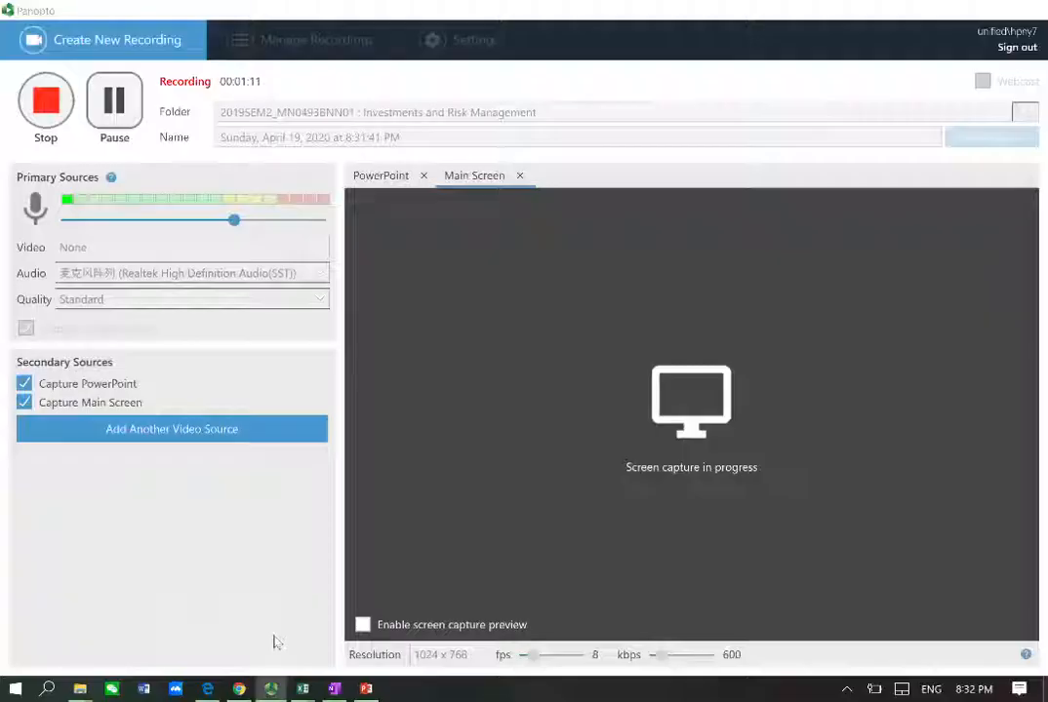
{"action": "left_click", "coordinate": [272, 689]}
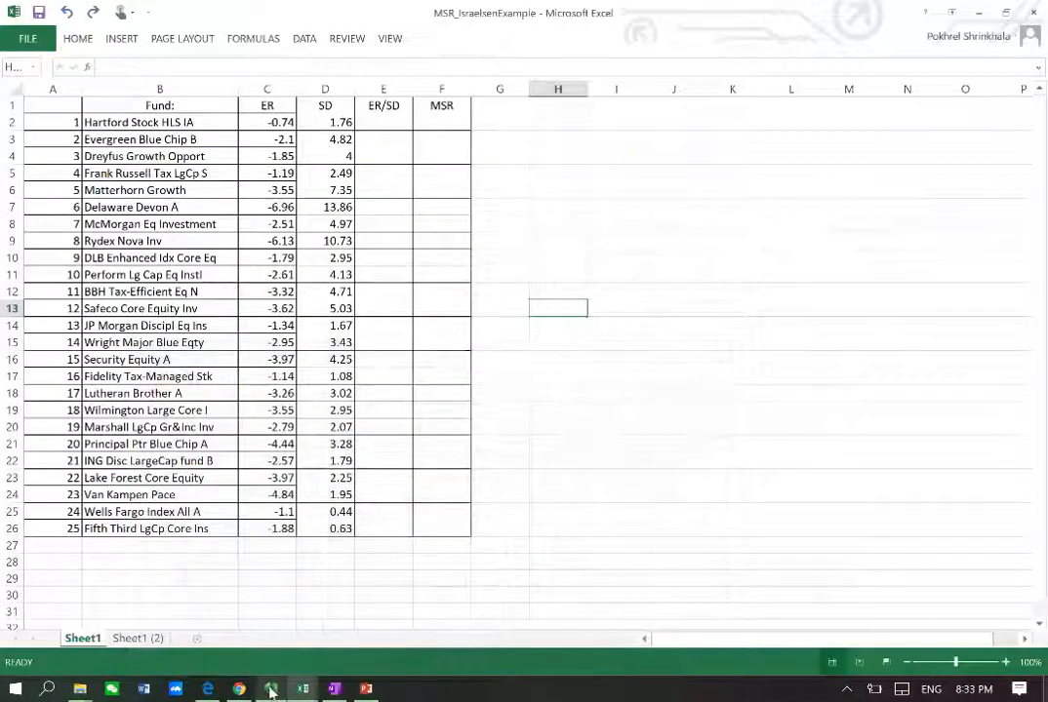
Calculate the ER/SD ratio for Hartford Stock HLS IA by entering =C2/D2 in cell E2
{"action": "left_click", "coordinate": [389, 123]}
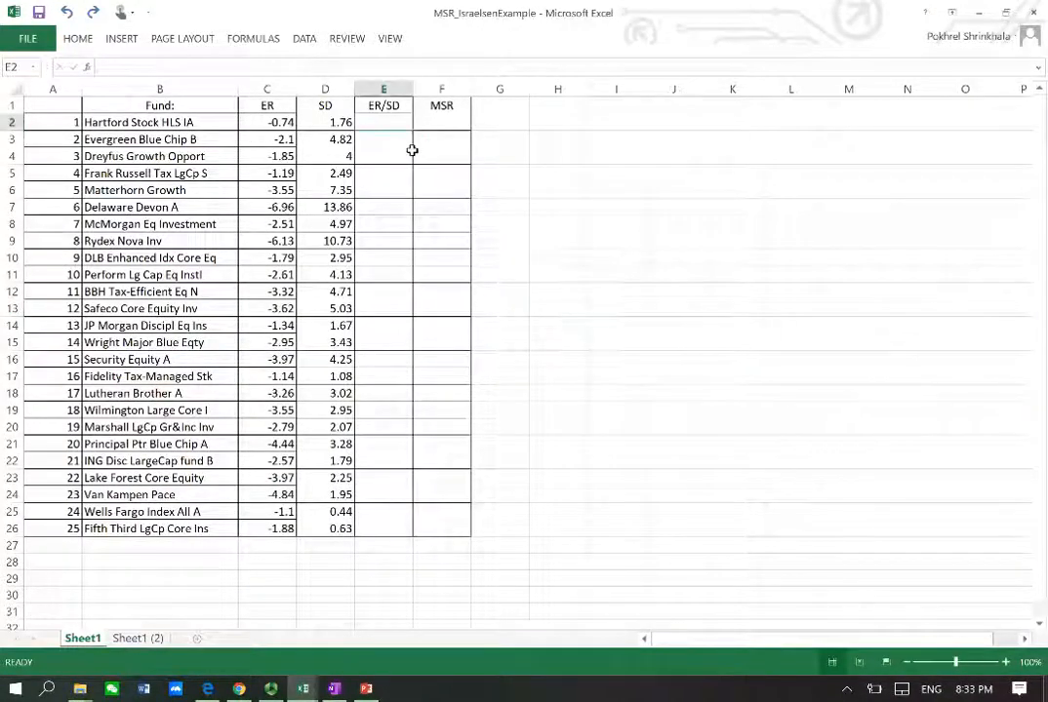
{"action": "scroll", "coordinate": [503, 336], "scroll_direction": "up", "scroll_amount": 4}
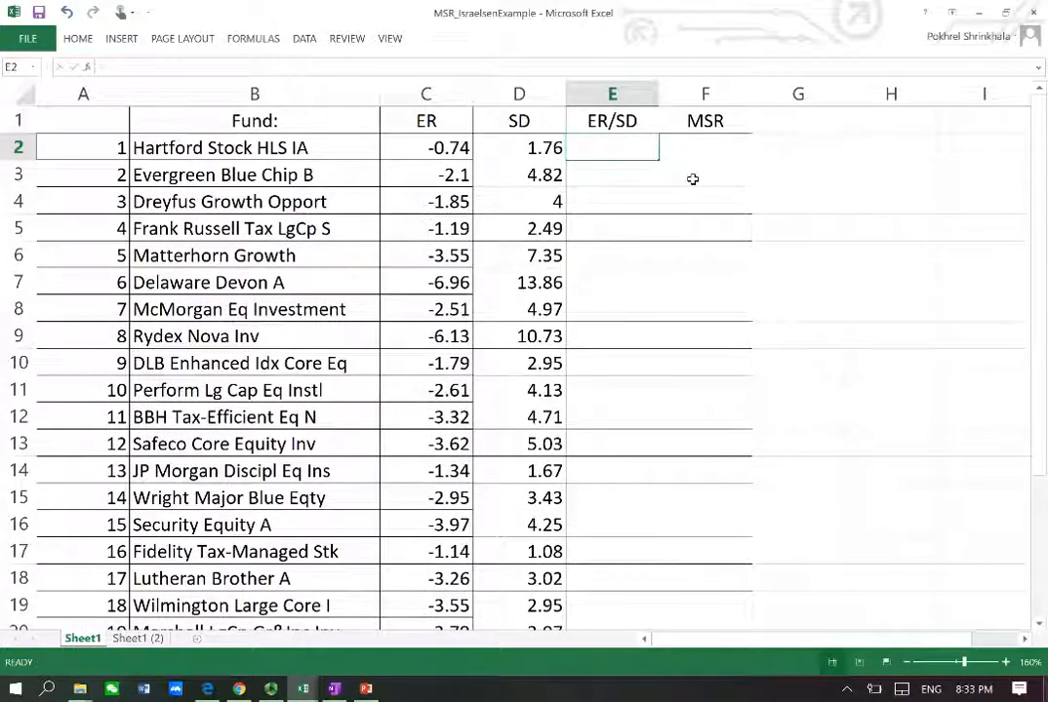
{"action": "type", "text": "="}
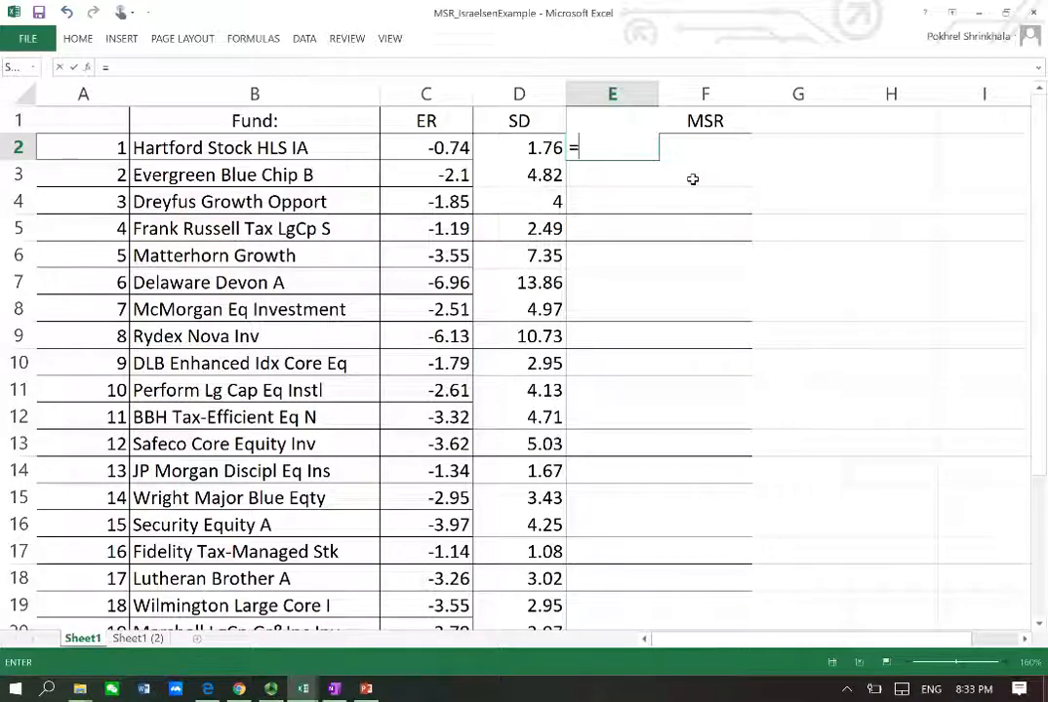
{"action": "key", "text": "Left"}
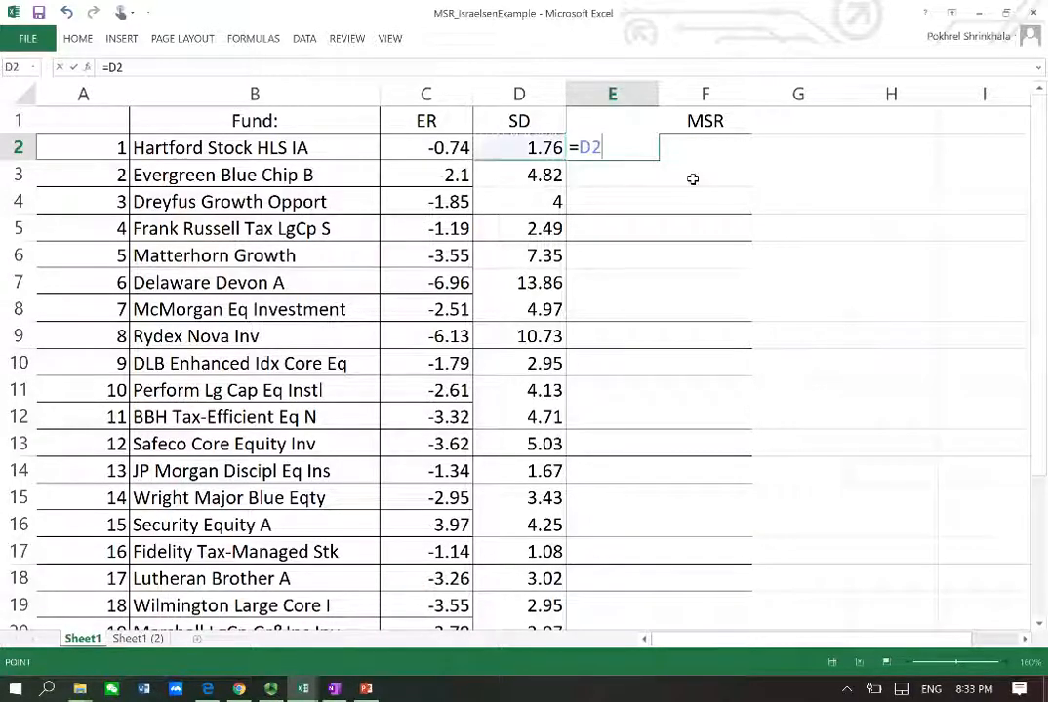
{"action": "key", "text": "Left"}
{"action": "type", "text": "/"}
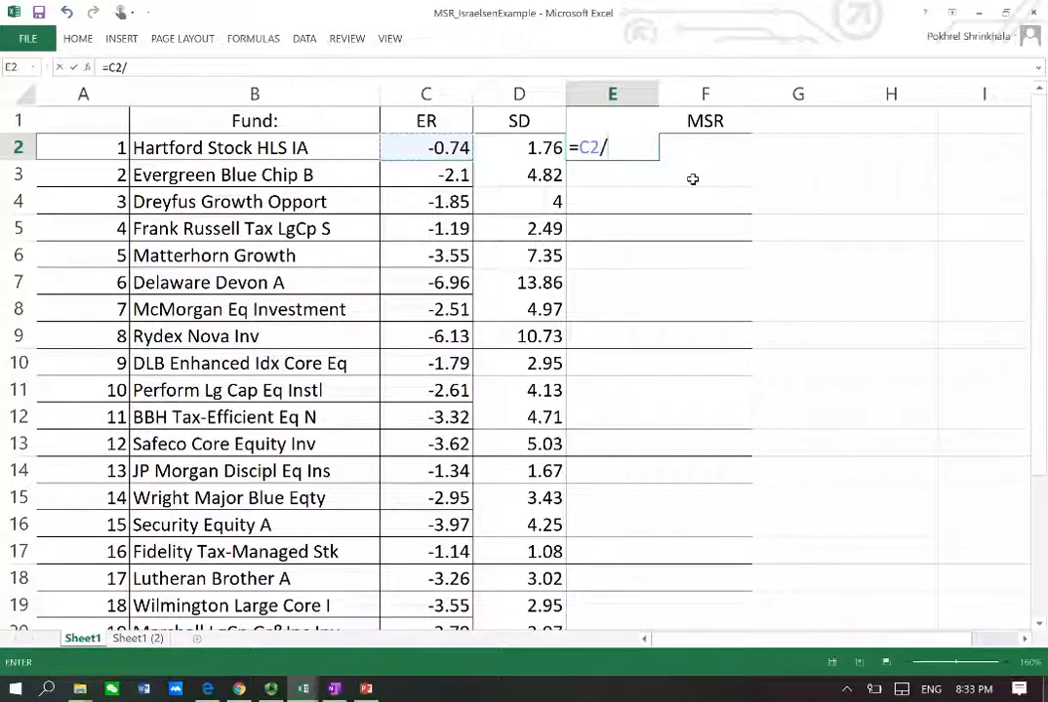
{"action": "key", "text": "Left"}
{"action": "key", "text": "Return"}
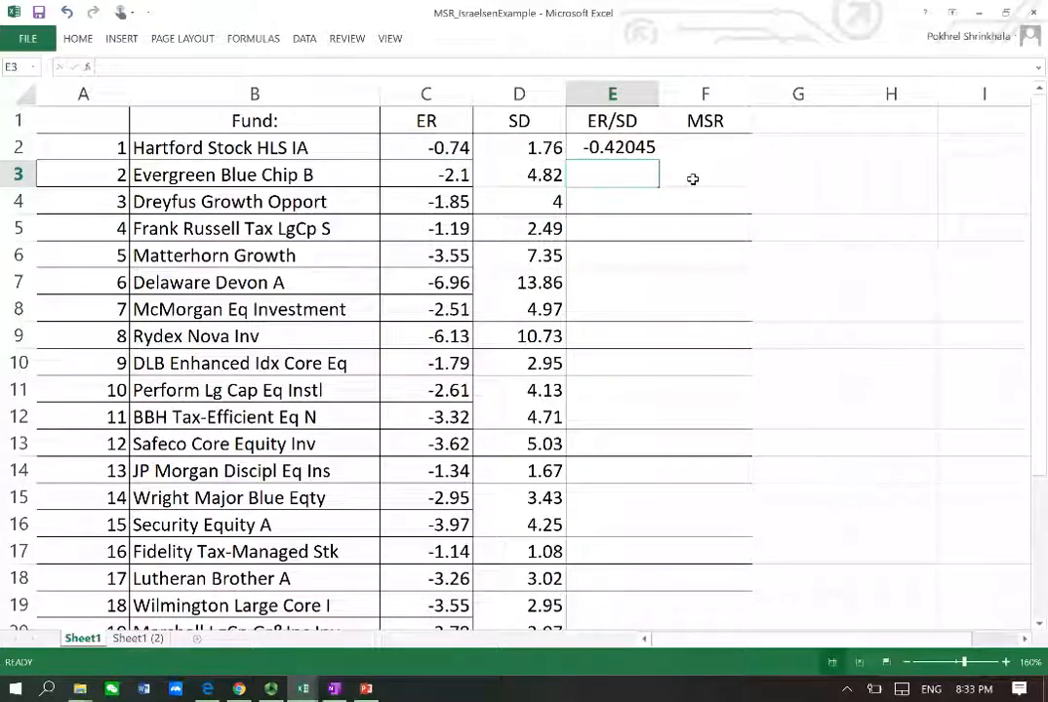
Fill the ER/SD formula from E2 down through E26 for all the funds
{"action": "left_click", "coordinate": [655, 152]}
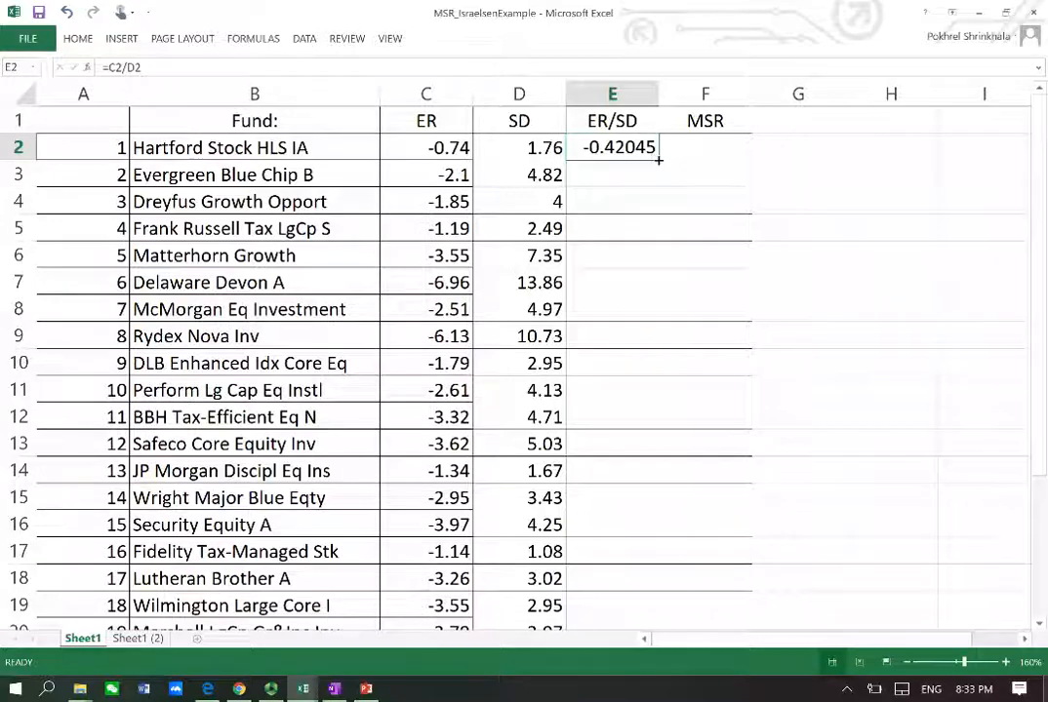
{"action": "double_click", "coordinate": [658, 160]}
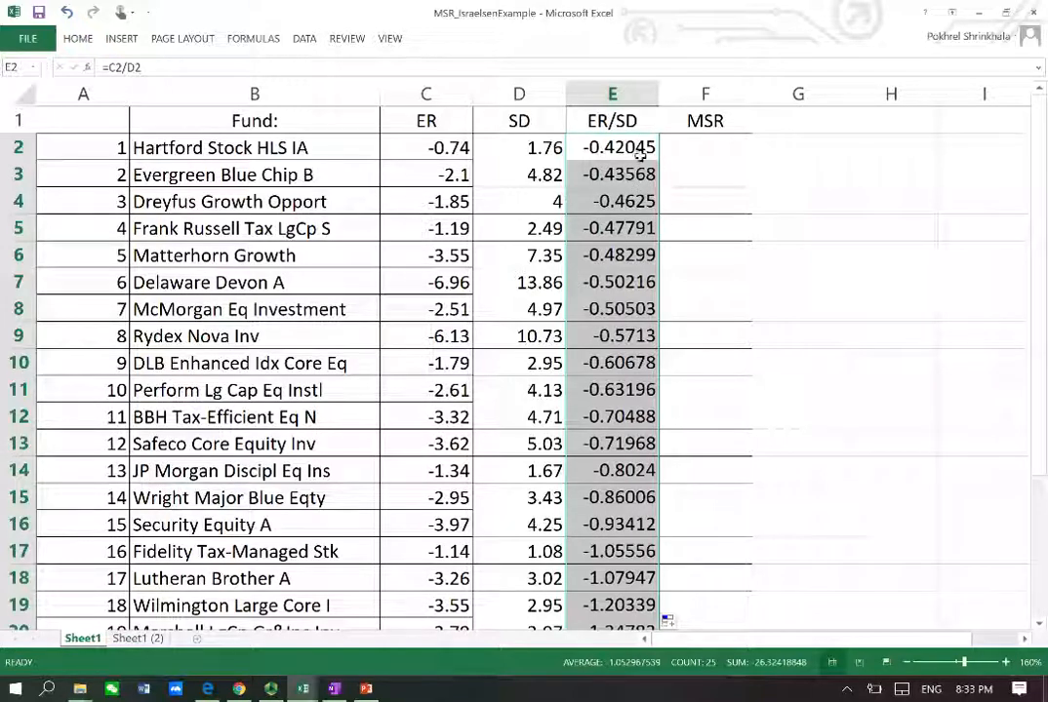
{"action": "left_click", "coordinate": [597, 146]}
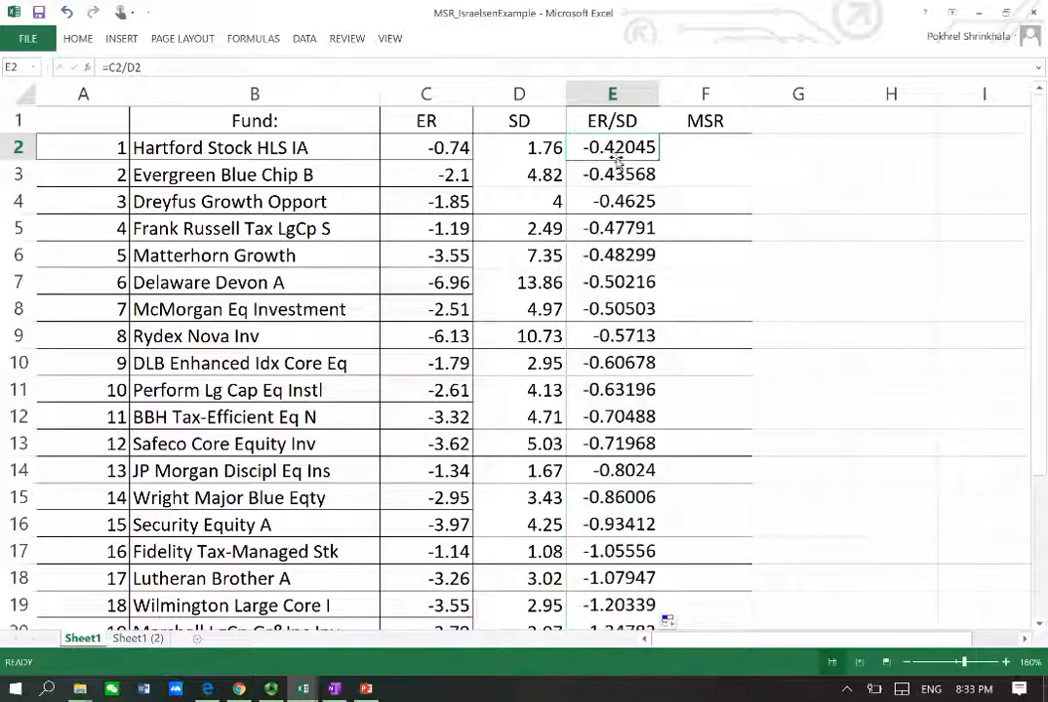
Review the ER/SD ranking from Hartford Stock HLS IA down to the last two funds, Wells Fargo Index All A and Fifth Third LgCp Core Ins
{"action": "left_click", "coordinate": [190, 148]}
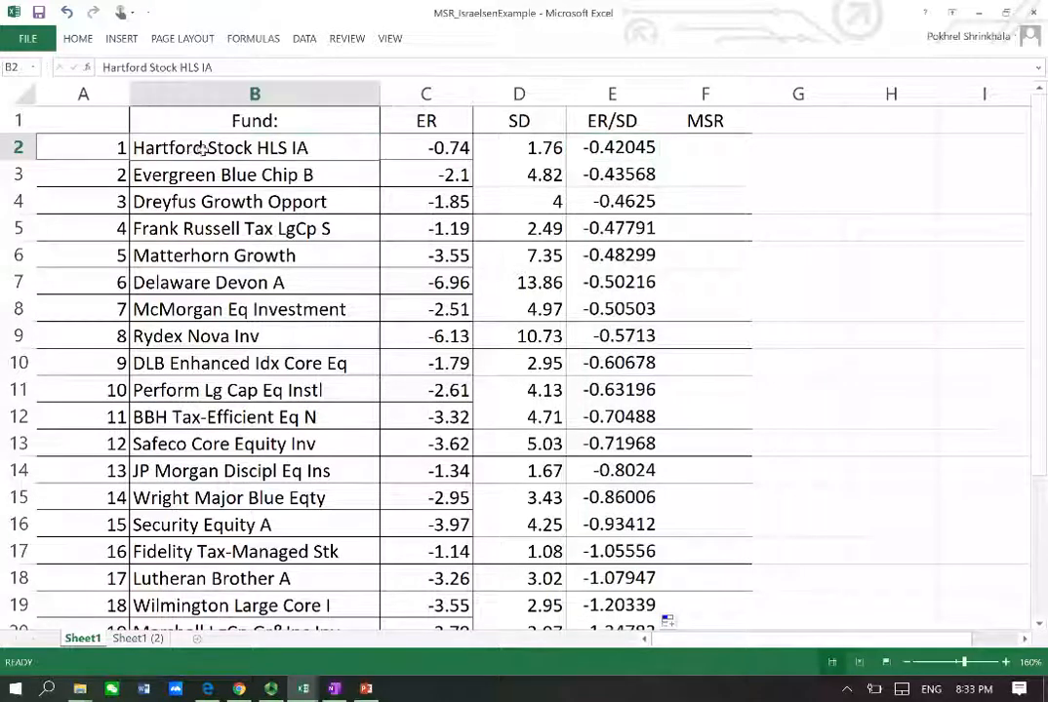
{"action": "left_click", "coordinate": [607, 149]}
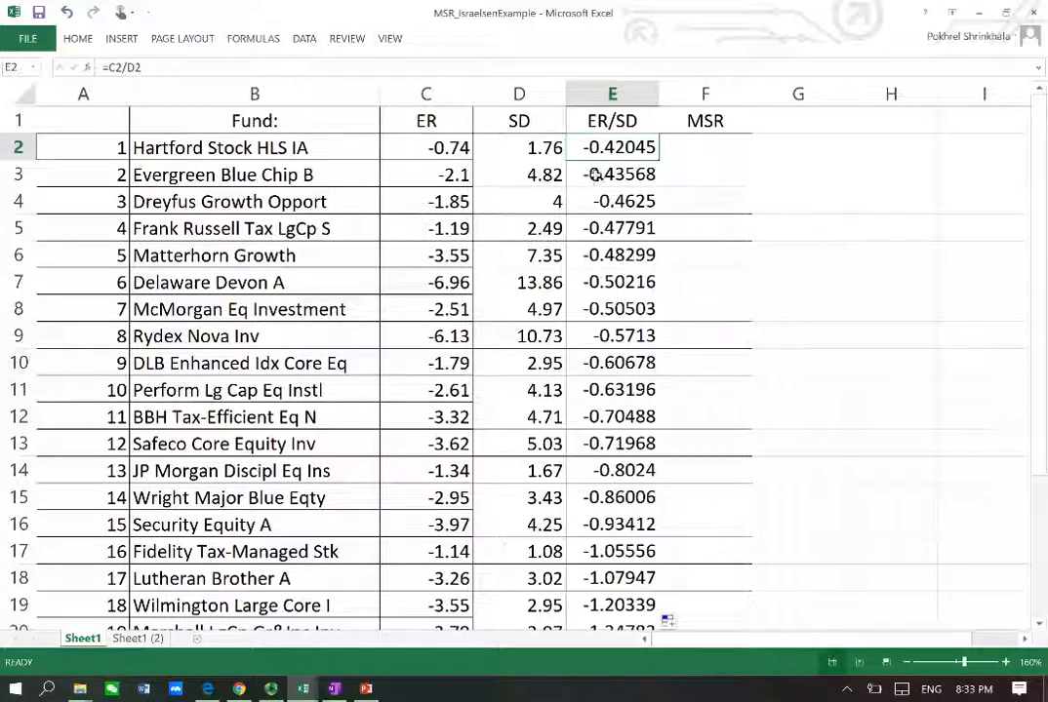
{"action": "left_click", "coordinate": [109, 172]}
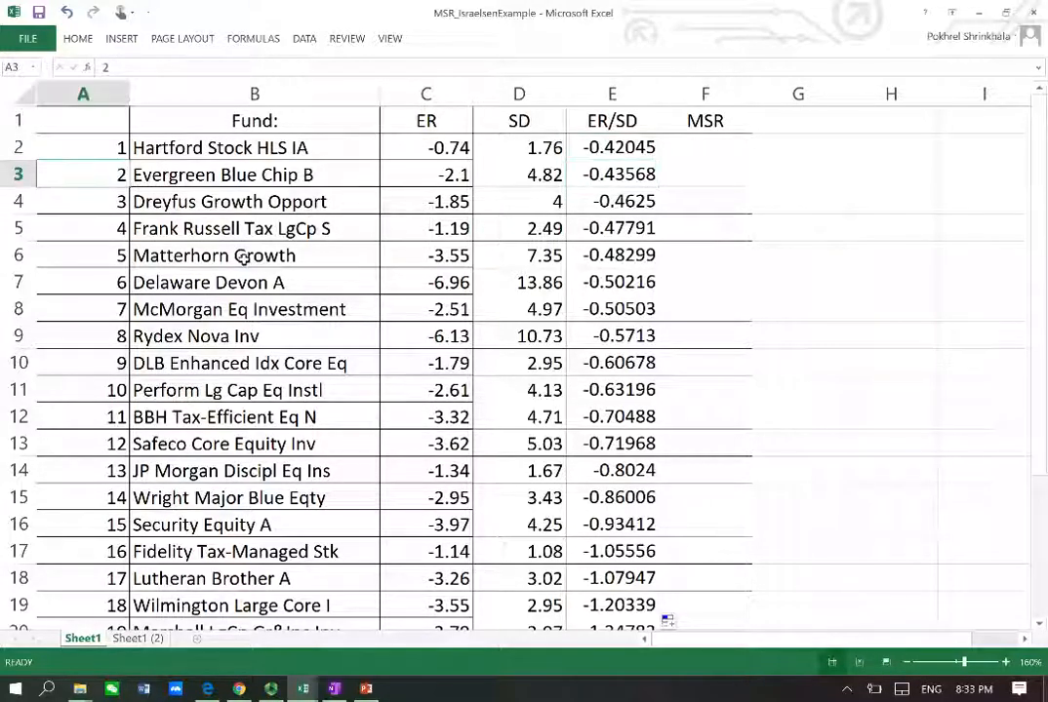
{"action": "left_click", "coordinate": [229, 335]}
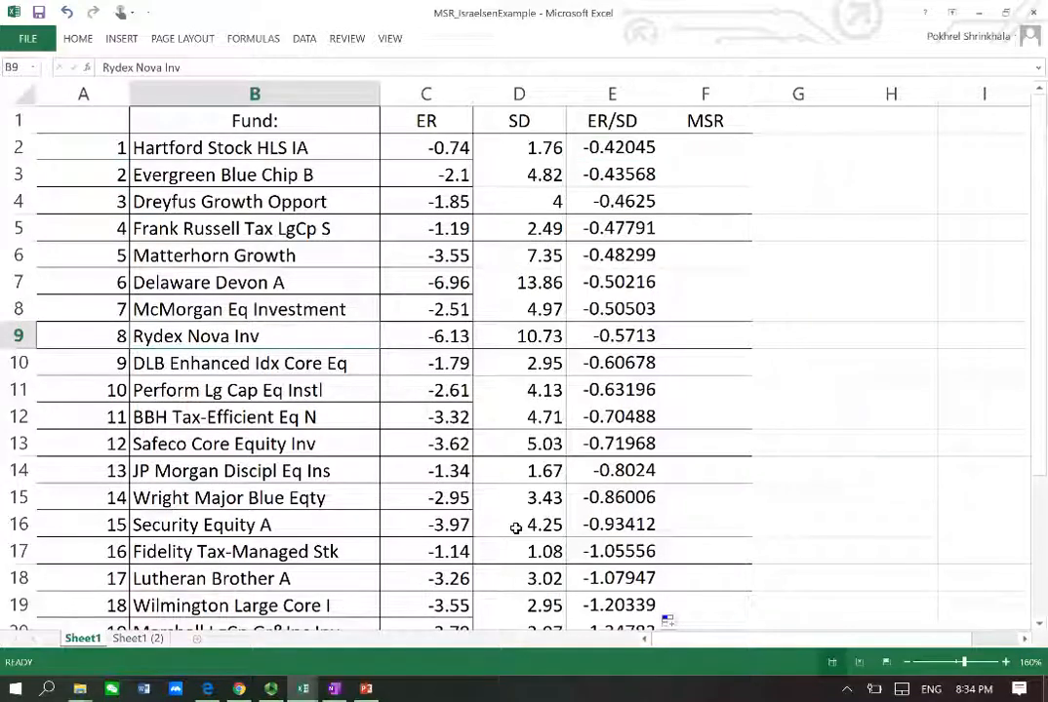
{"action": "key", "text": "Down"}
{"action": "key", "text": "Down"}
{"action": "key", "text": "Down"}
{"action": "key", "text": "Down"}
{"action": "key", "text": "Down"}
{"action": "key", "text": "Down"}
{"action": "key", "text": "Down"}
{"action": "key", "text": "Down"}
{"action": "key", "text": "Down"}
{"action": "key", "text": "Down"}
{"action": "key", "text": "Down"}
{"action": "key", "text": "Down"}
{"action": "key", "text": "Down"}
{"action": "key", "text": "Down"}
{"action": "key", "text": "Down"}
{"action": "key", "text": "Down"}
{"action": "key", "text": "Down"}
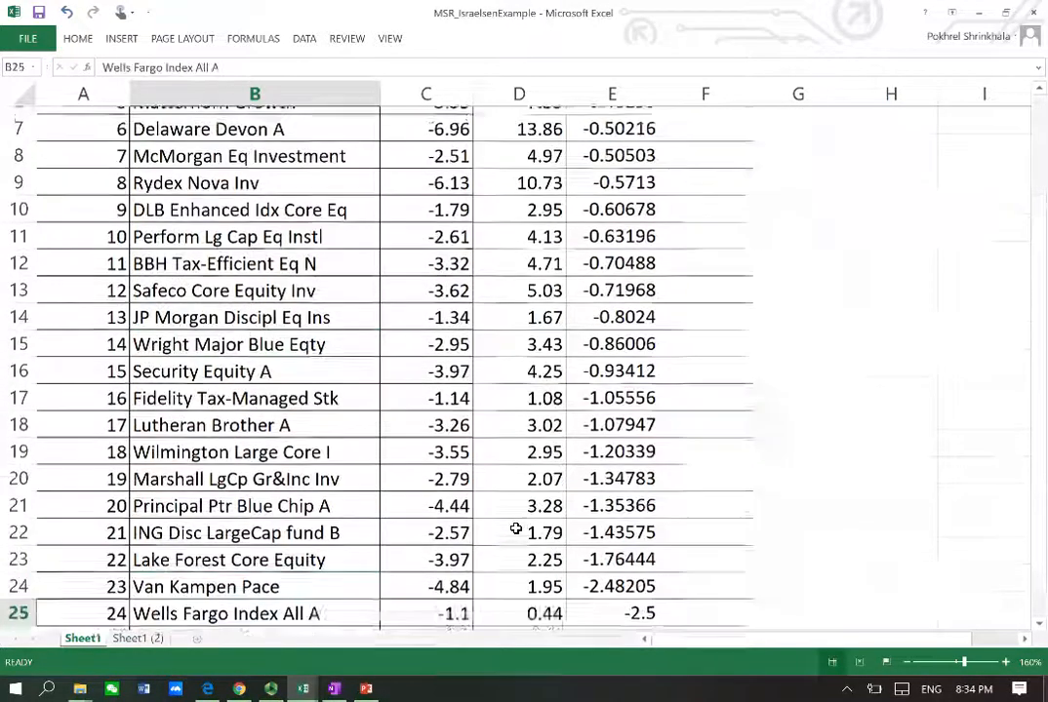
{"action": "key", "text": "Down"}
{"action": "key", "text": "Up"}
{"action": "key", "text": "Up"}
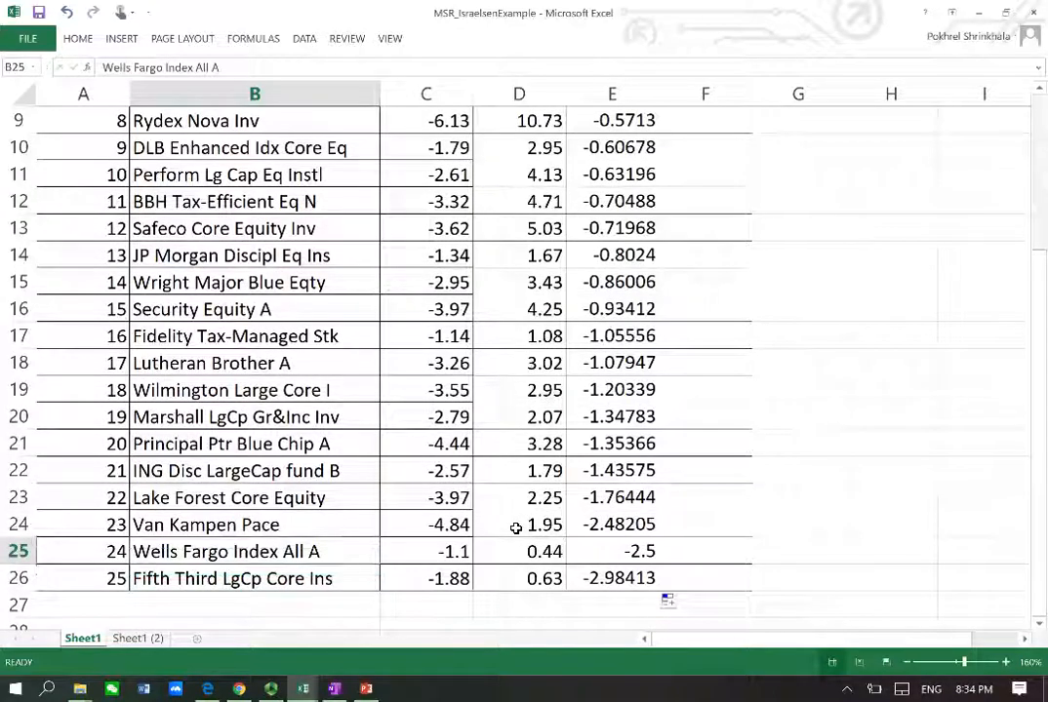
{"action": "key", "text": "Down"}
{"action": "key", "text": "Up"}
{"action": "key", "text": "Left"}
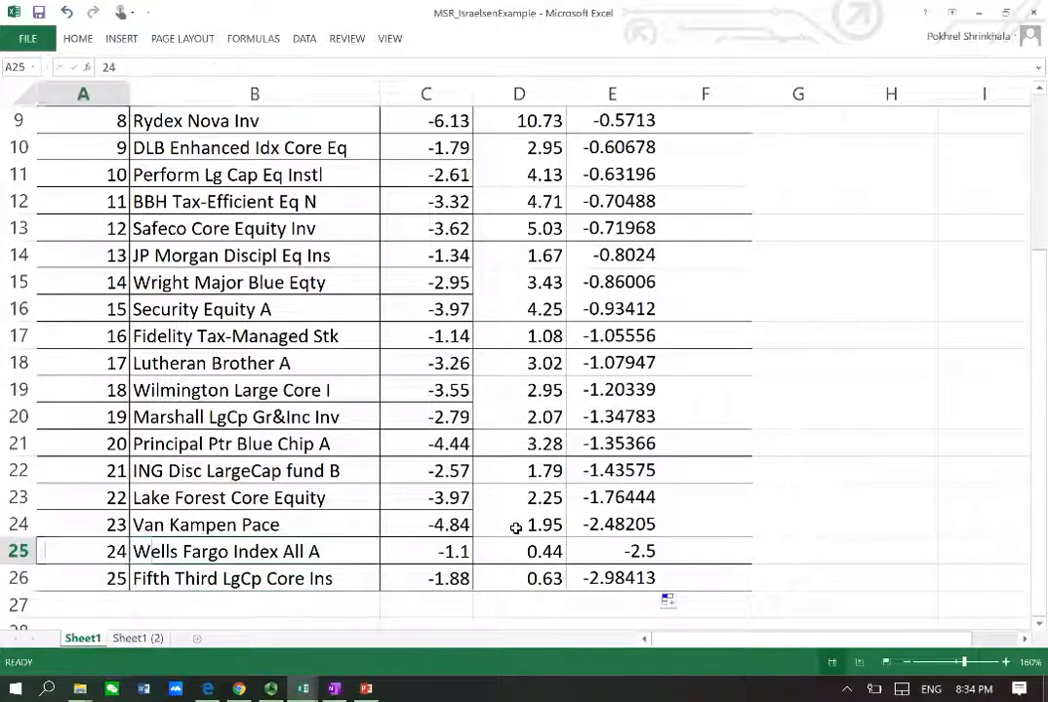
{"action": "key", "text": "Right"}
{"action": "key", "text": "Right"}
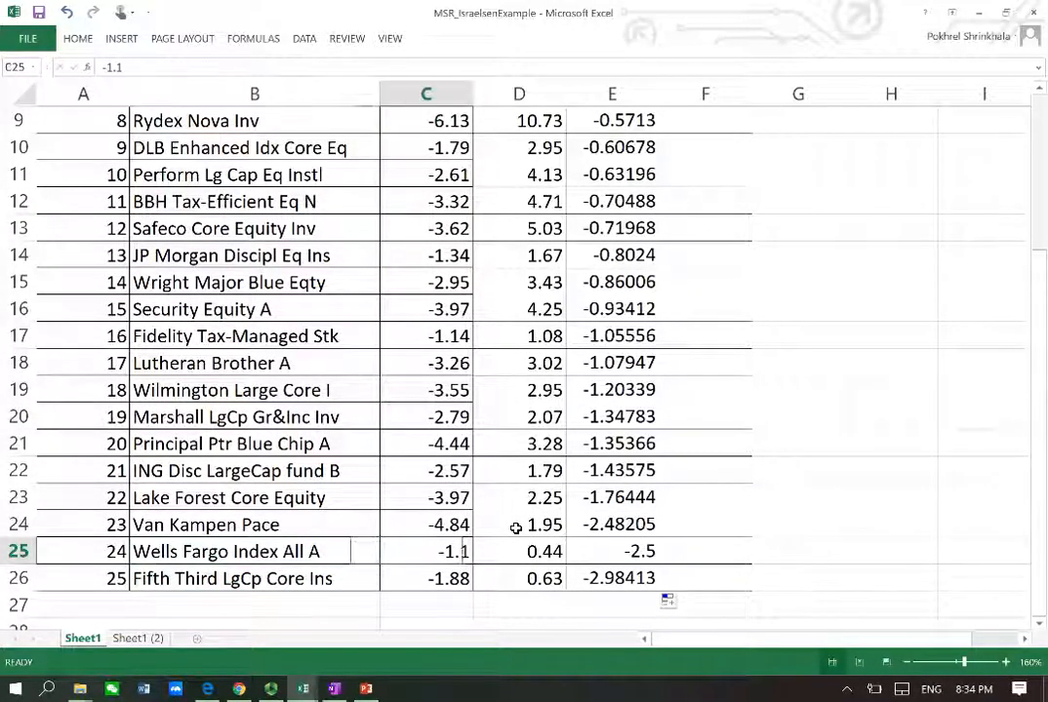
{"action": "key", "text": "Down"}
{"action": "key", "text": "Left"}
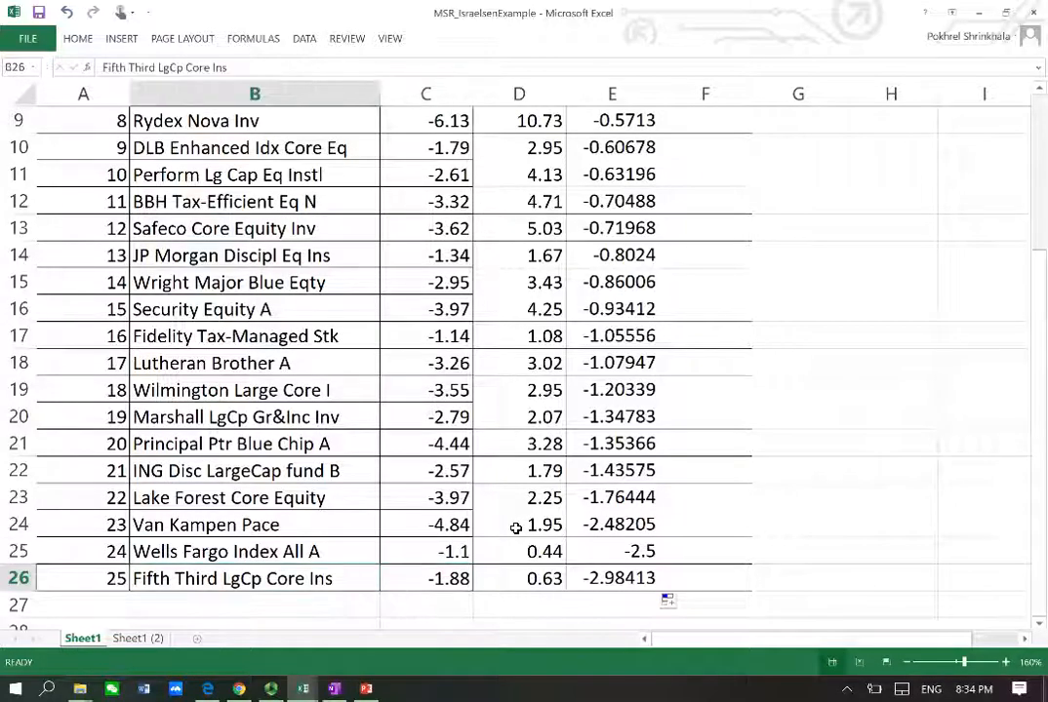
{"action": "key", "text": "Up"}
{"action": "key", "text": "Down"}
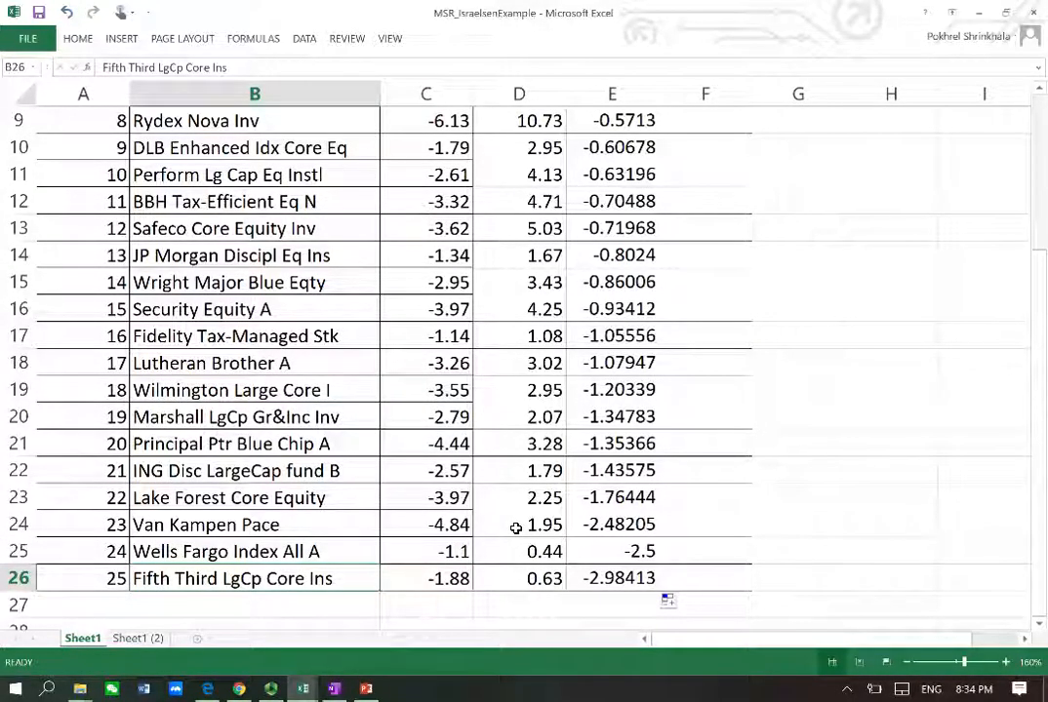
Calculate the modified Sharpe ratio for Hartford Stock HLS IA by entering =C2/D2^(C2/ABS(C2)) in cell F2
{"action": "key", "text": "Up"}
{"action": "key", "text": "Up"}
{"action": "key", "text": "Up"}
{"action": "key", "text": "Up"}
{"action": "key", "text": "Up"}
{"action": "key", "text": "Up"}
{"action": "key", "text": "Up"}
{"action": "key", "text": "Up"}
{"action": "key", "text": "Up"}
{"action": "key", "text": "Up"}
{"action": "key", "text": "Up"}
{"action": "key", "text": "Up"}
{"action": "key", "text": "Up"}
{"action": "key", "text": "Up"}
{"action": "key", "text": "Up"}
{"action": "key", "text": "Up"}
{"action": "key", "text": "Up"}
{"action": "key", "text": "Up"}
{"action": "key", "text": "Up"}
{"action": "key", "text": "Up"}
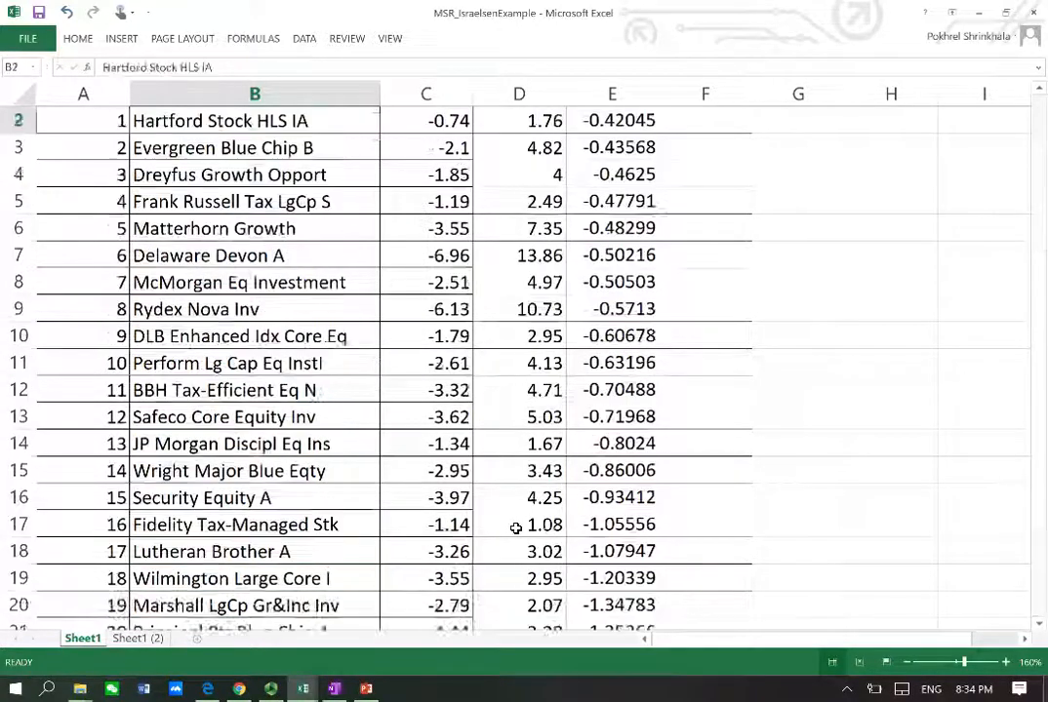
{"action": "key", "text": "Up"}
{"action": "key", "text": "Down"}
{"action": "key", "text": "Right"}
{"action": "key", "text": "Right"}
{"action": "key", "text": "Right"}
{"action": "key", "text": "Right"}
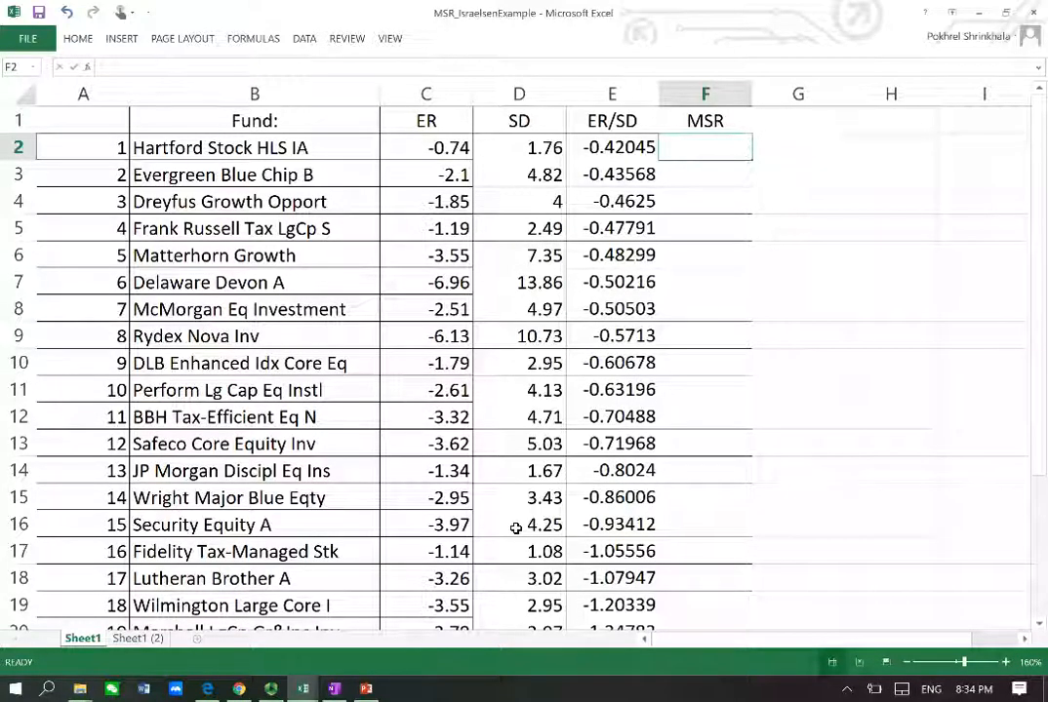
{"action": "type", "text": "="}
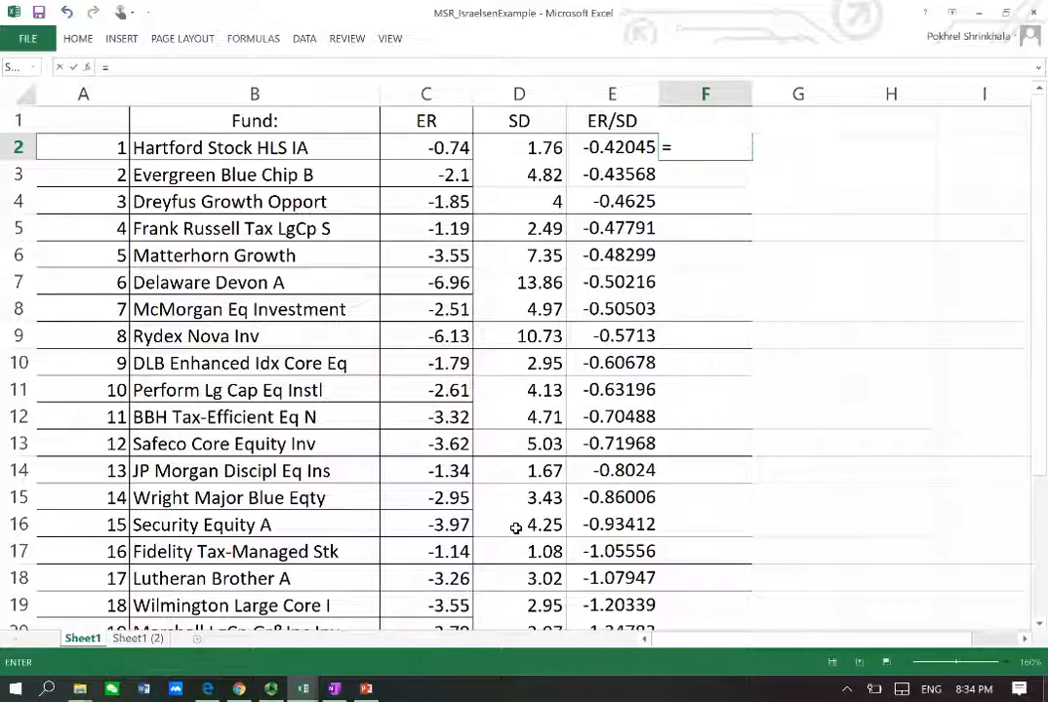
{"action": "type", "text": "C2/"}
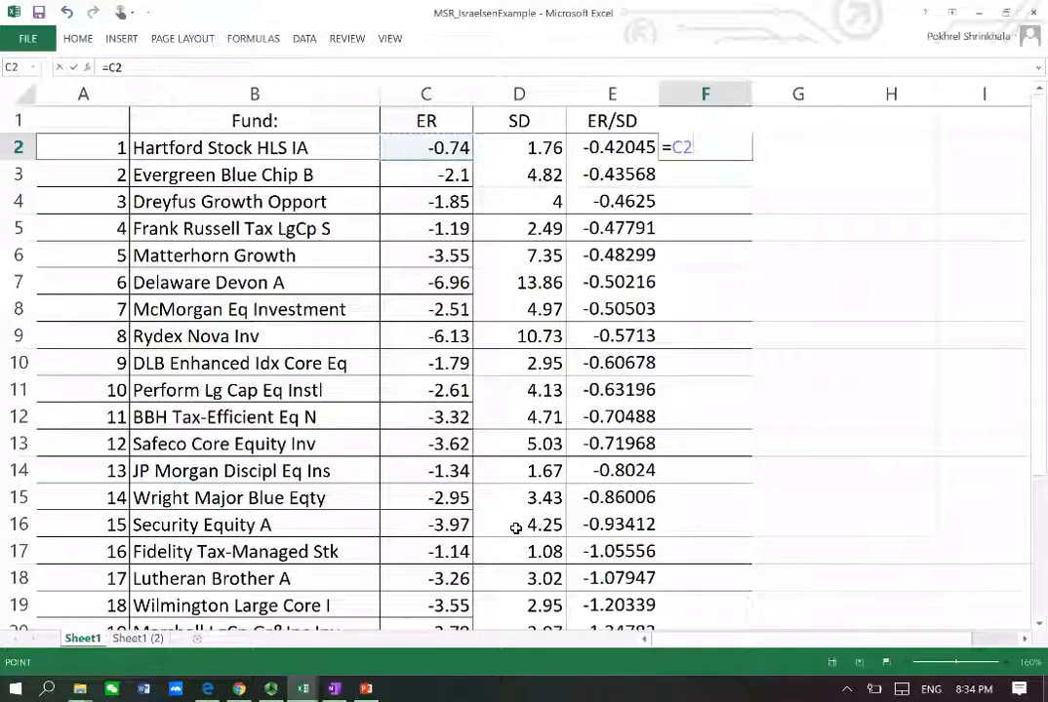
{"action": "key", "text": "Left"}
{"action": "key", "text": "Left"}
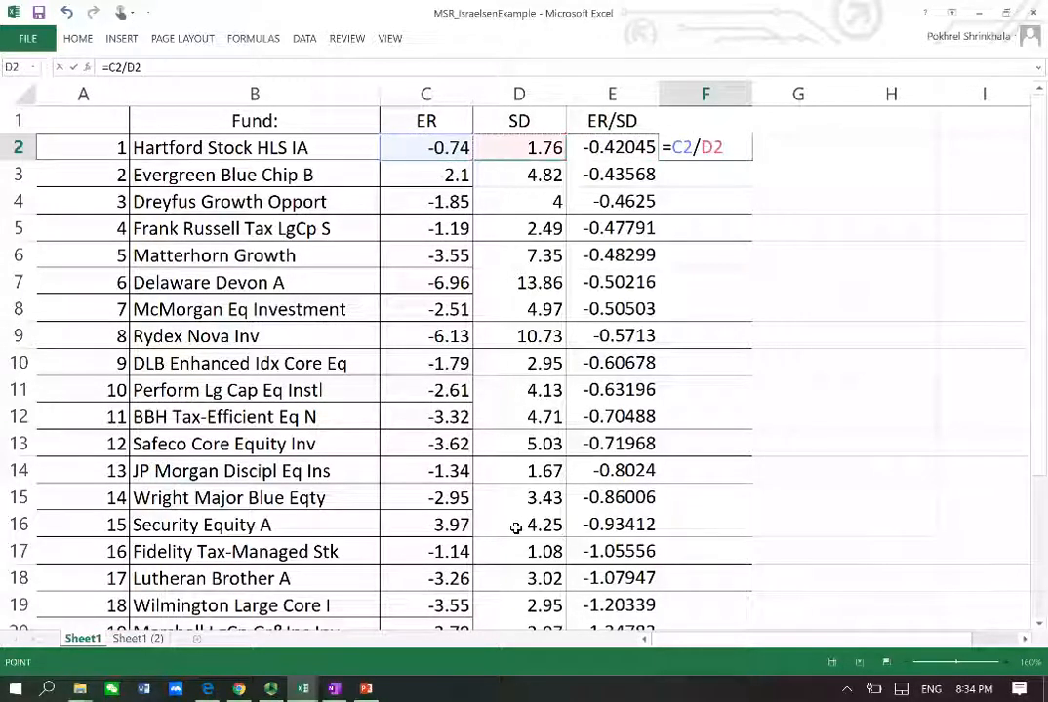
{"action": "type", "text": "^("}
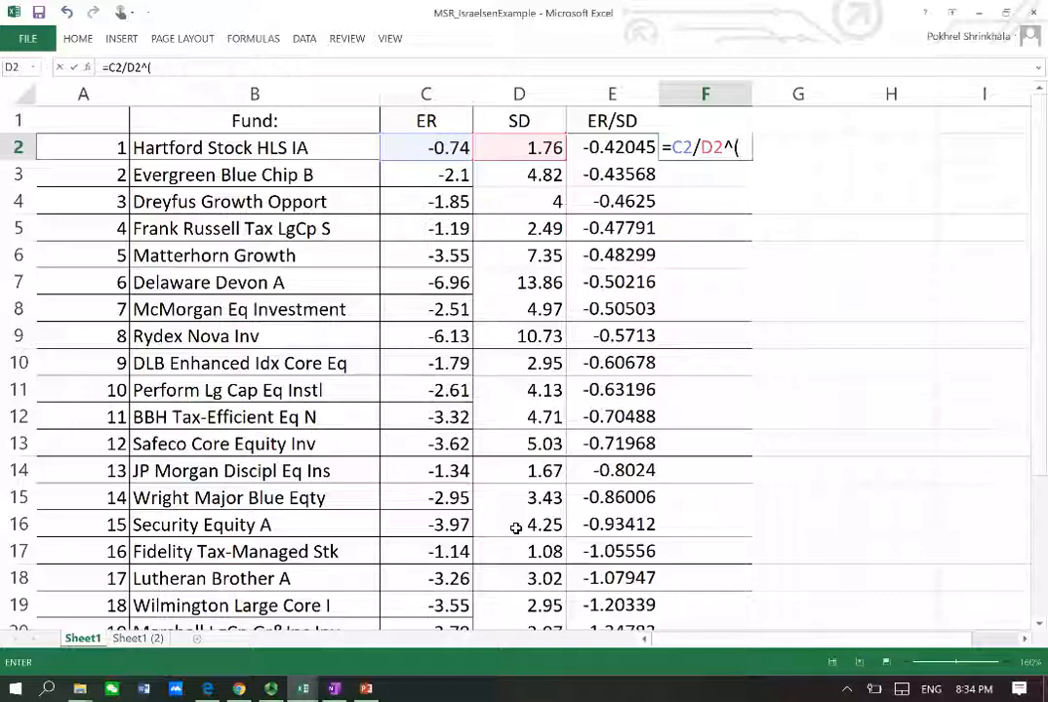
{"action": "key", "text": "Left"}
{"action": "key", "text": "Left"}
{"action": "key", "text": "Left"}
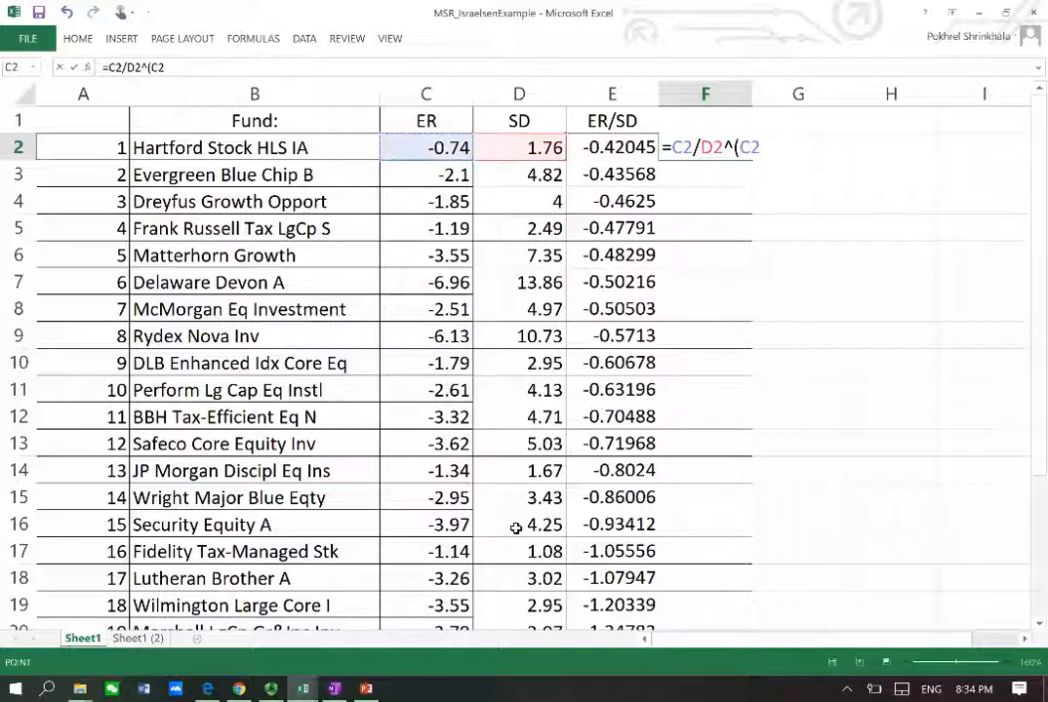
{"action": "type", "text": "/"}
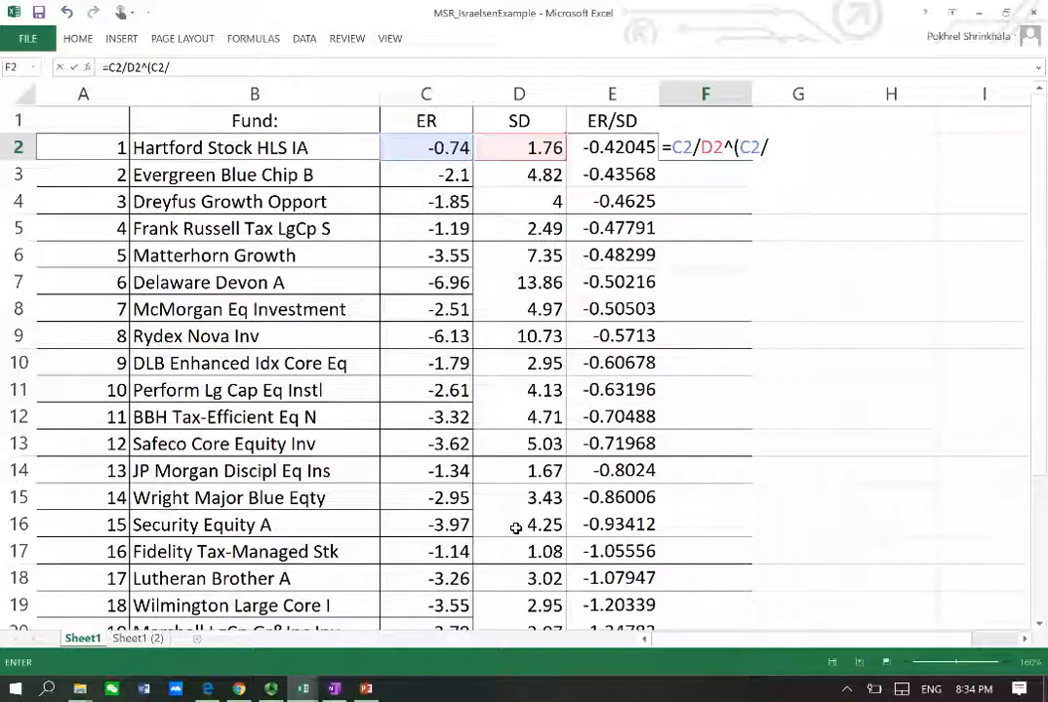
{"action": "type", "text": "abs("}
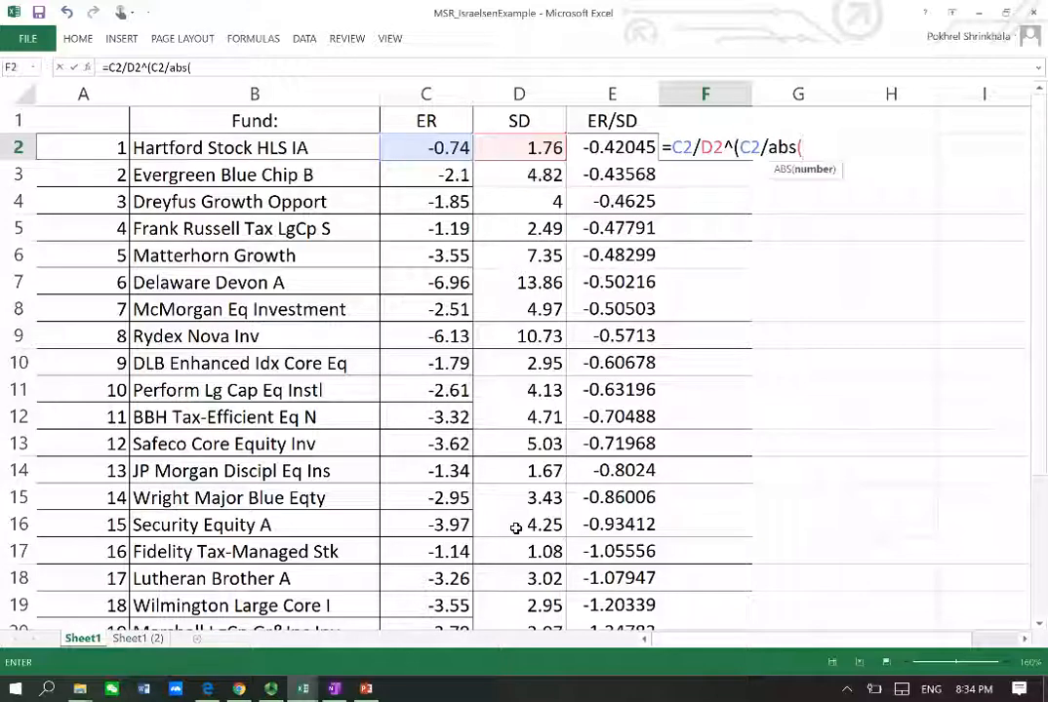
{"action": "key", "text": "Left"}
{"action": "key", "text": "Left"}
{"action": "key", "text": "Left"}
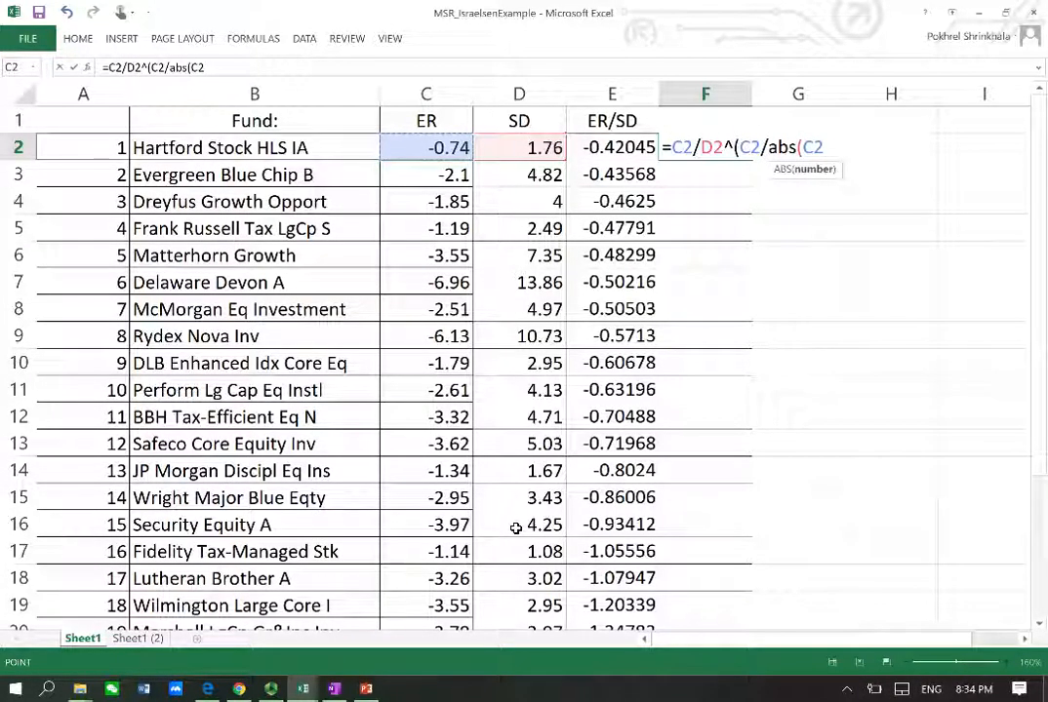
{"action": "type", "text": ")"}
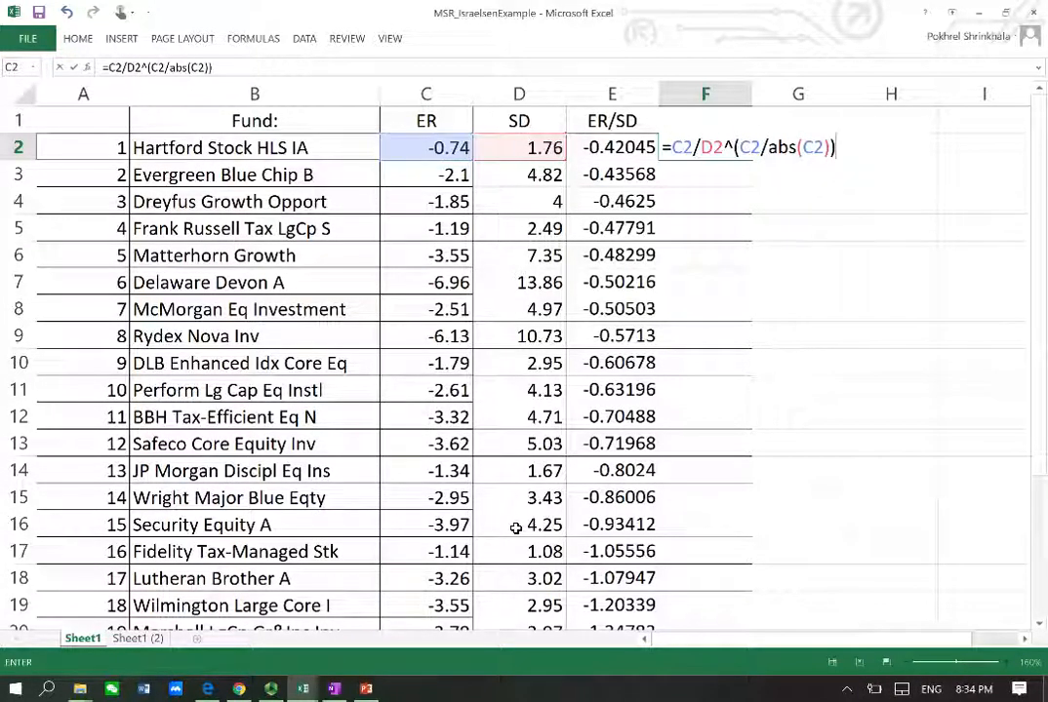
{"action": "key", "text": "Return"}
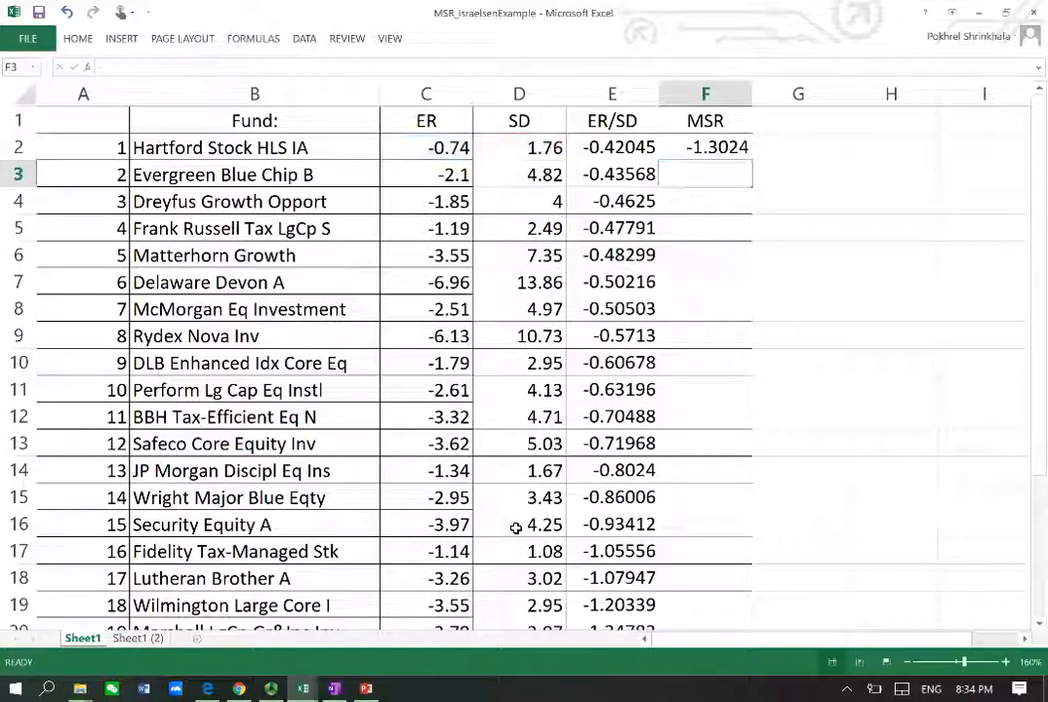
Fill the MSR formula from F2 down through F26 for all the funds
{"action": "key", "text": "Up"}
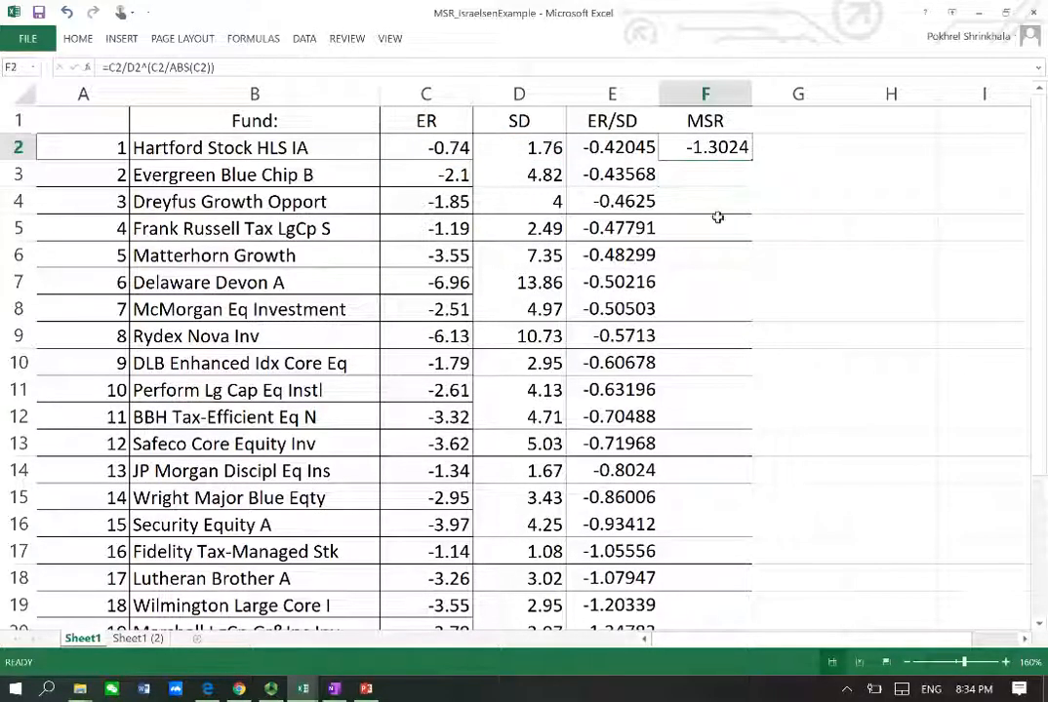
{"action": "double_click", "coordinate": [751, 164]}
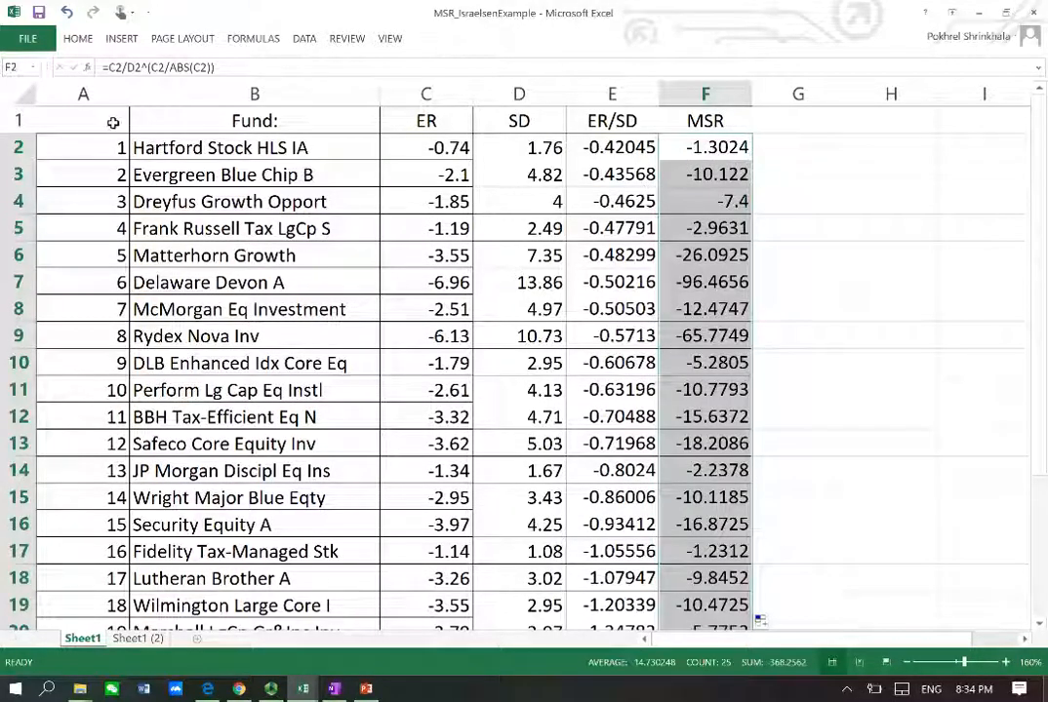
Label the fund number column with the header "sl no." in cell A1
{"action": "left_click", "coordinate": [103, 115]}
{"action": "type", "text": "sl"}
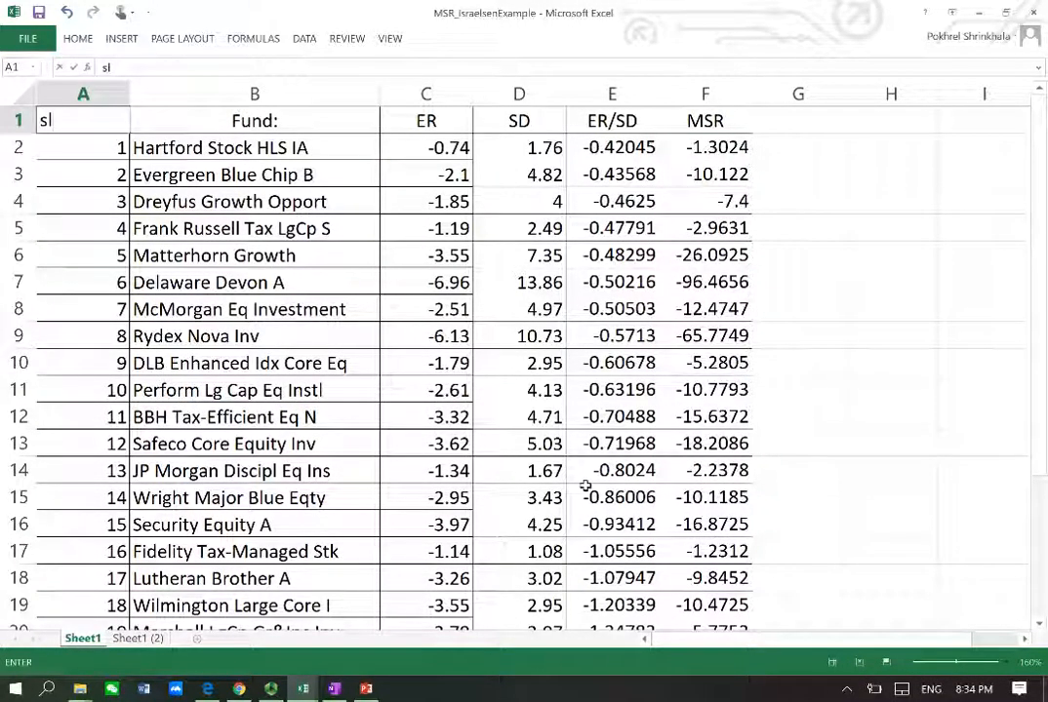
{"action": "type", "text": " no."}
{"action": "key", "text": "Return"}
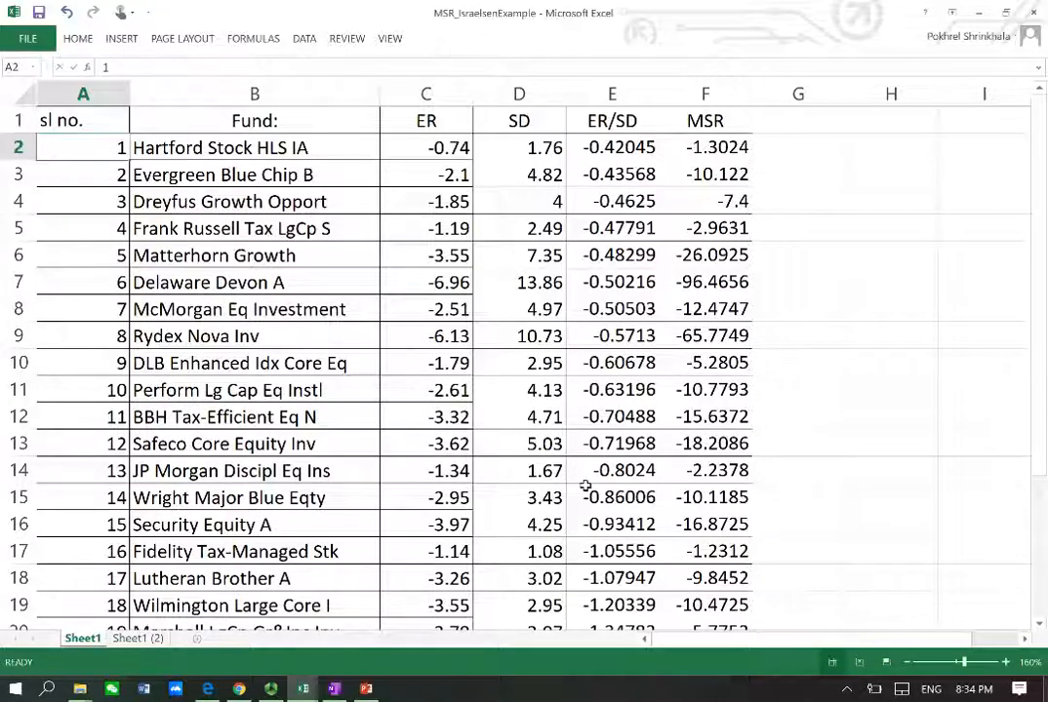
Copy the whole fund table A1:F26 and paste it as values only, starting at cell H1
{"action": "key", "text": "Up"}
{"action": "key", "text": "shift+Right"}
{"action": "key", "text": "shift+Right"}
{"action": "key", "text": "shift+Right"}
{"action": "key", "text": "shift+Right"}
{"action": "key", "text": "shift+Right"}
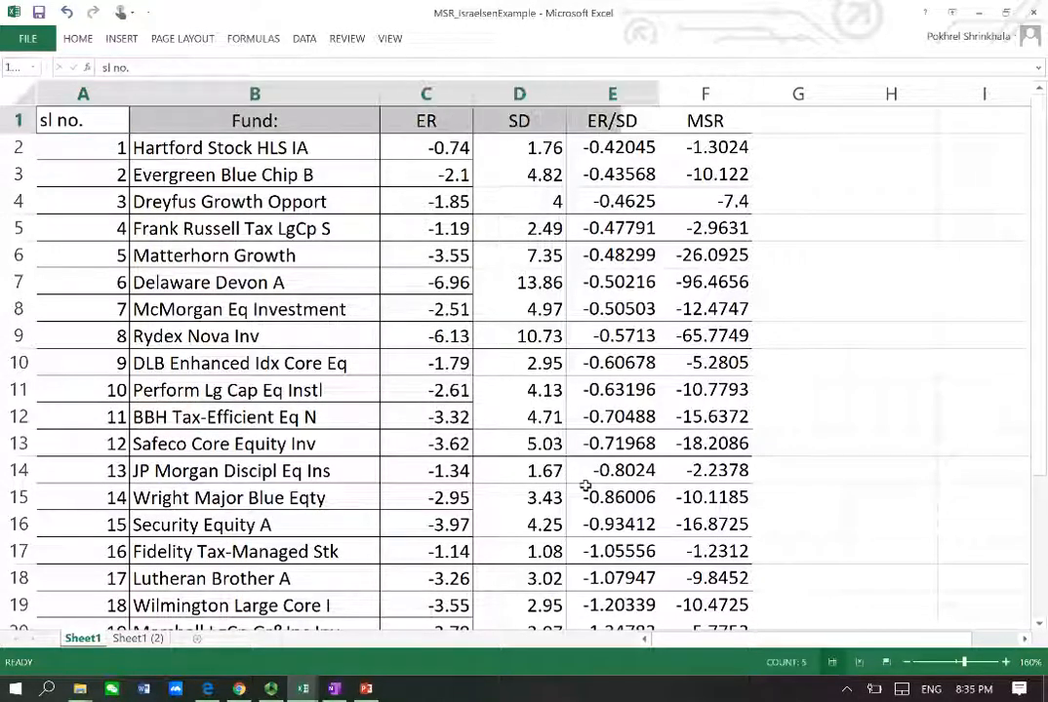
{"action": "key", "text": "ctrl+shift+Down"}
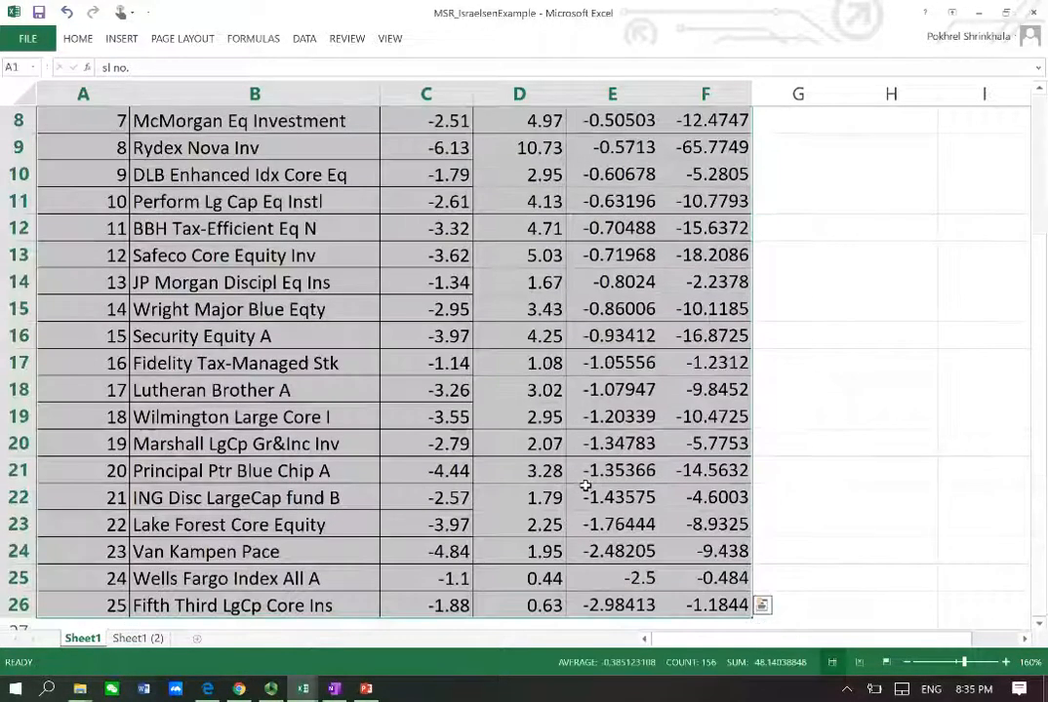
{"action": "key", "text": "ctrl+c"}
{"action": "key", "text": "ctrl+Home"}
{"action": "key", "text": "Right"}
{"action": "key", "text": "Right"}
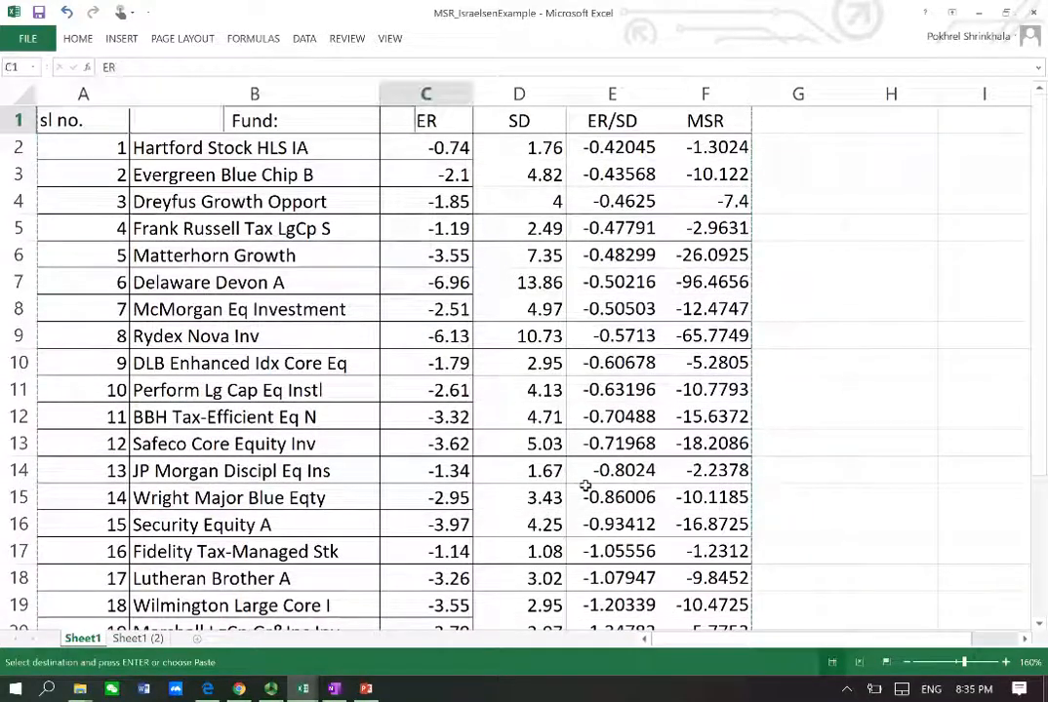
{"action": "key", "text": "Right"}
{"action": "key", "text": "Right"}
{"action": "key", "text": "Right"}
{"action": "key", "text": "Right"}
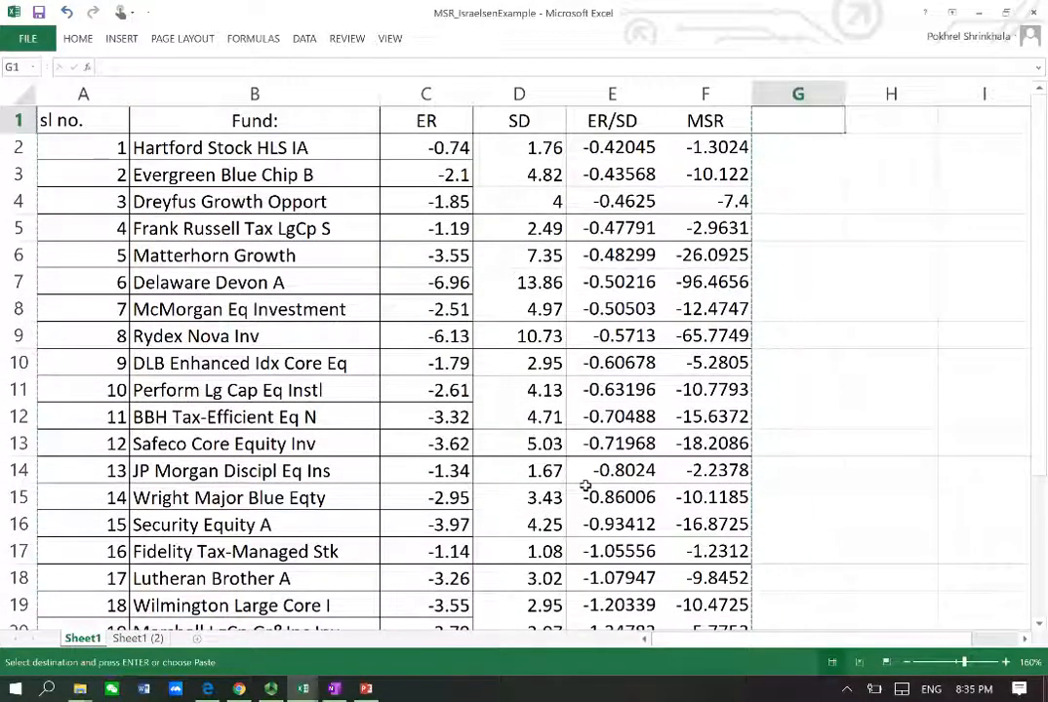
{"action": "key", "text": "Right"}
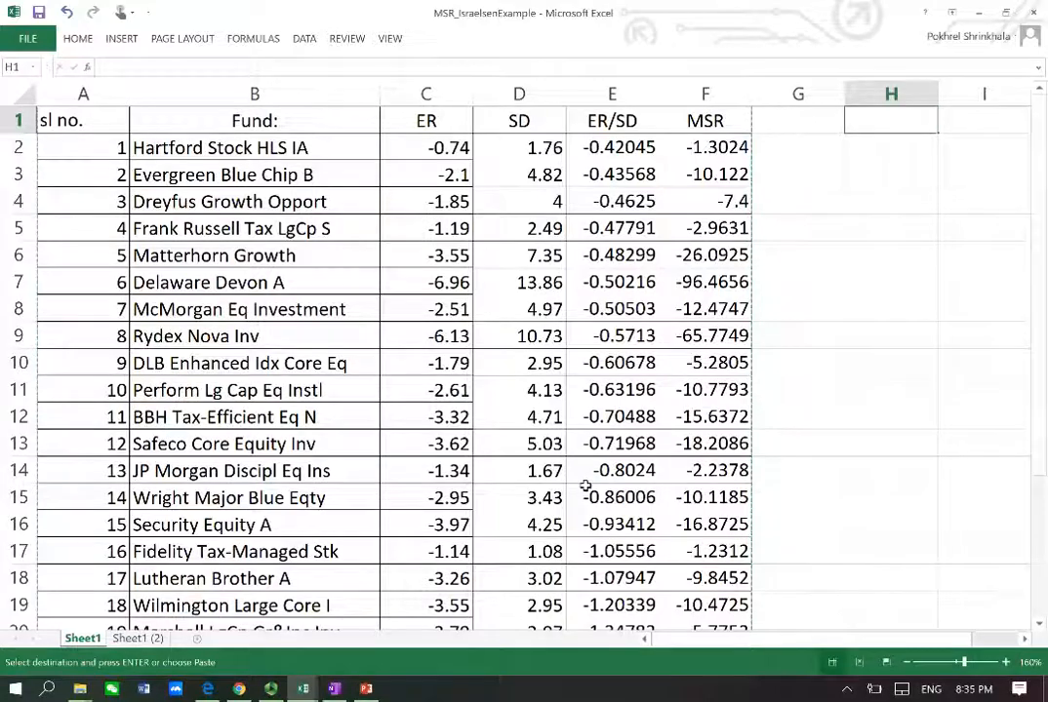
{"action": "key", "text": "ctrl+alt+v"}
{"action": "key", "text": "v"}
{"action": "key", "text": "Return"}
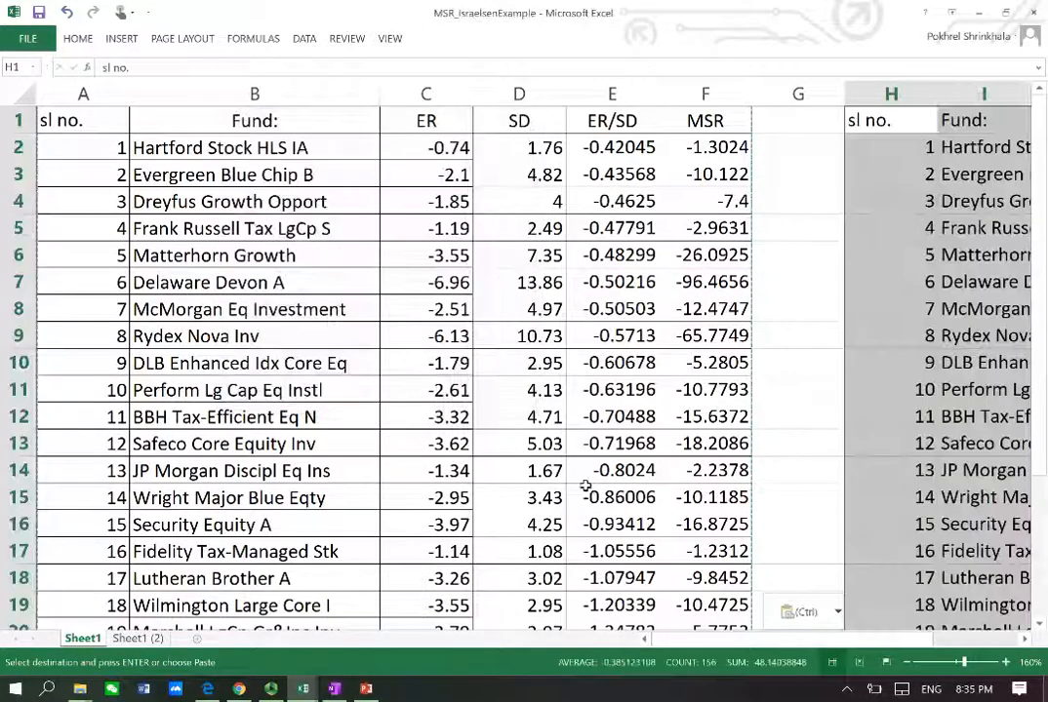
Sort the pasted table H1:M26 by MSR values from largest to smallest, treating the first row as headers
{"action": "key", "text": "Right"}
{"action": "key", "text": "Right"}
{"action": "key", "text": "Right"}
{"action": "key", "text": "Right"}
{"action": "key", "text": "Right"}
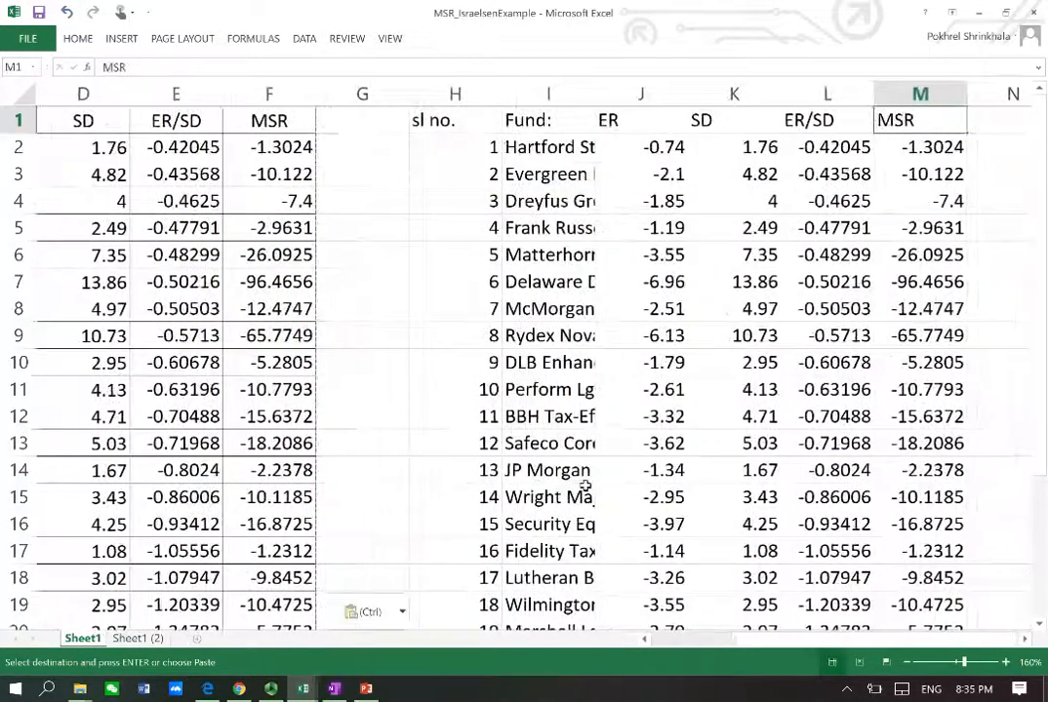
{"action": "key", "text": "Left"}
{"action": "key", "text": "Left"}
{"action": "key", "text": "Left"}
{"action": "key", "text": "Left"}
{"action": "key", "text": "Left"}
{"action": "key", "text": "shift+Right"}
{"action": "key", "text": "shift+Right"}
{"action": "key", "text": "shift+Right"}
{"action": "key", "text": "shift+Right"}
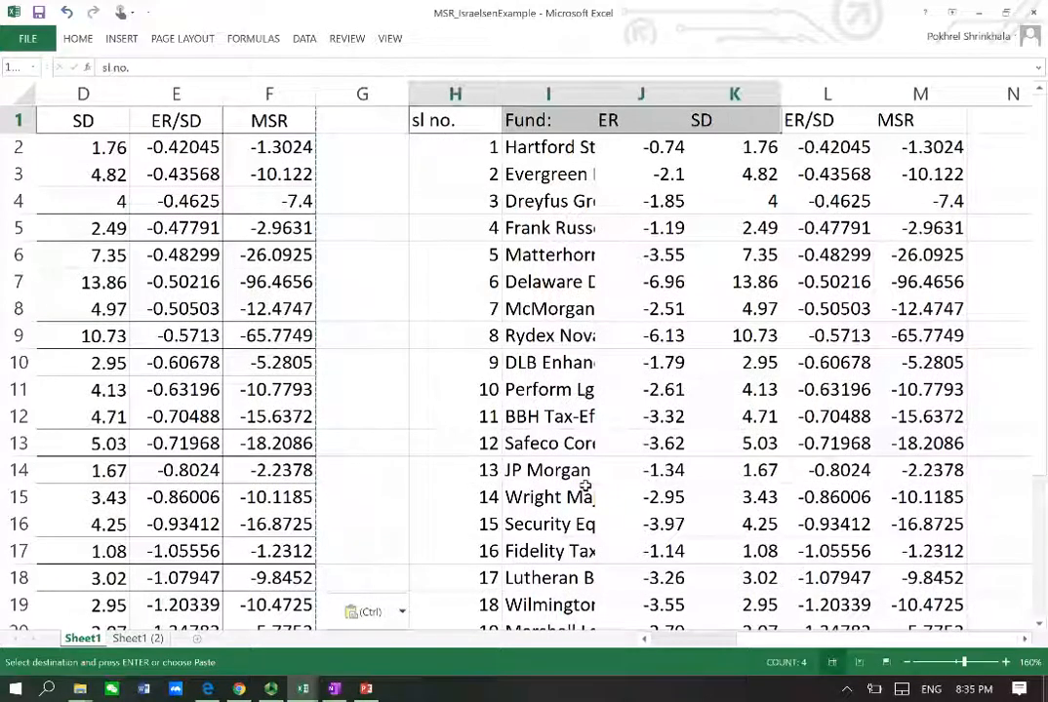
{"action": "key", "text": "shift+Right"}
{"action": "key", "text": "ctrl+v"}
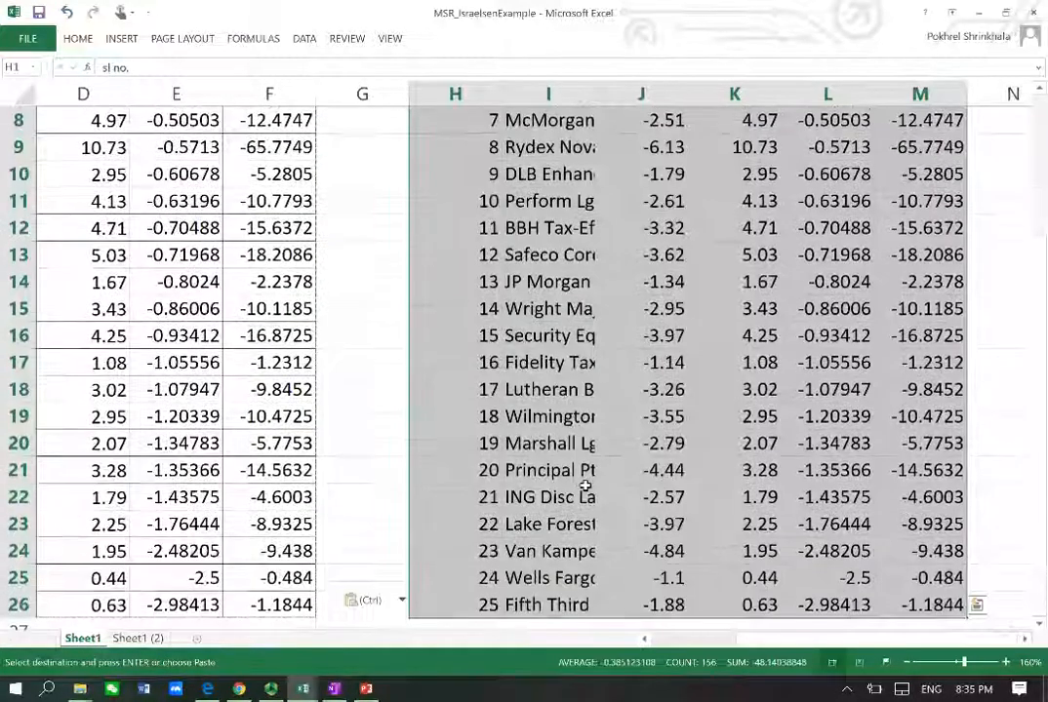
{"action": "left_click", "coordinate": [78, 38]}
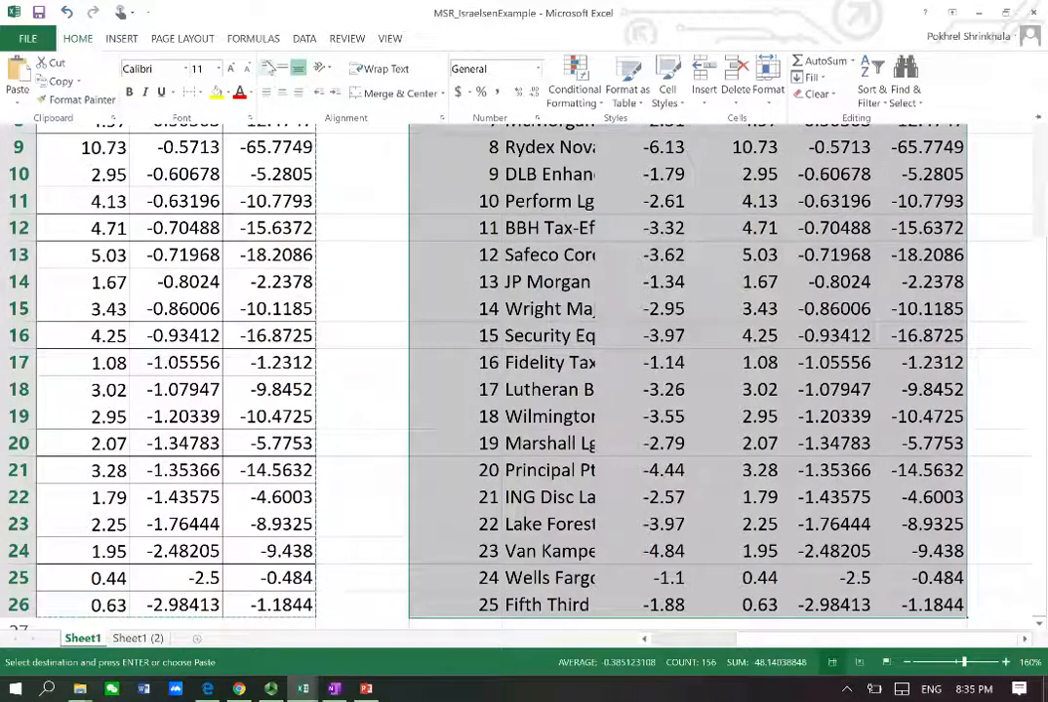
{"action": "left_click", "coordinate": [305, 39]}
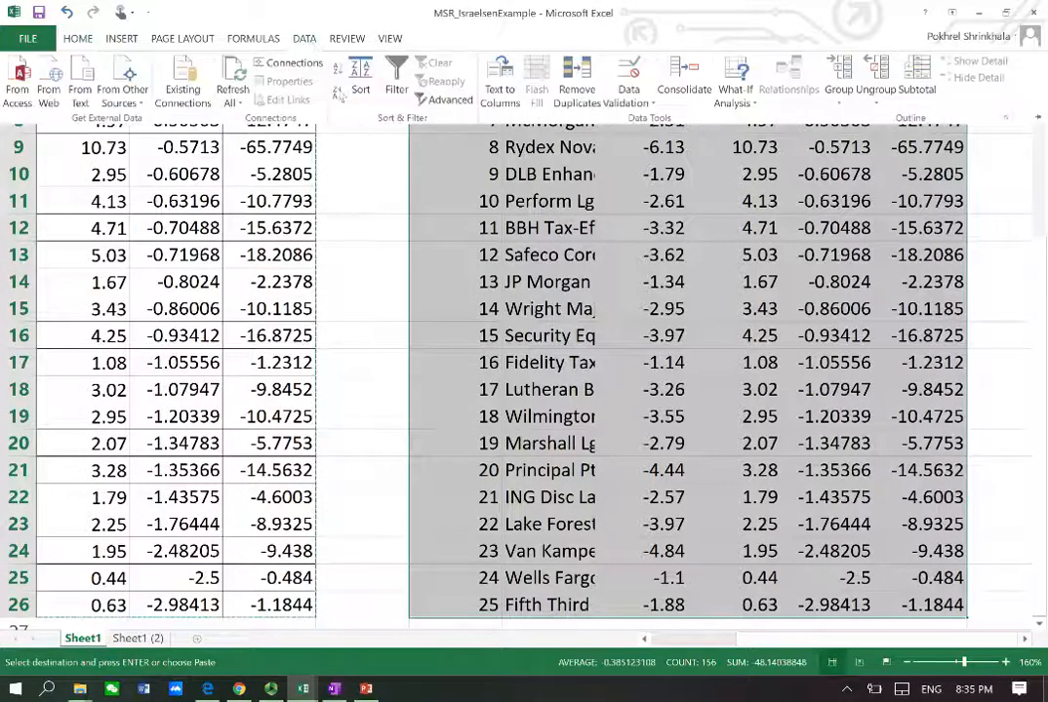
{"action": "left_click", "coordinate": [360, 78]}
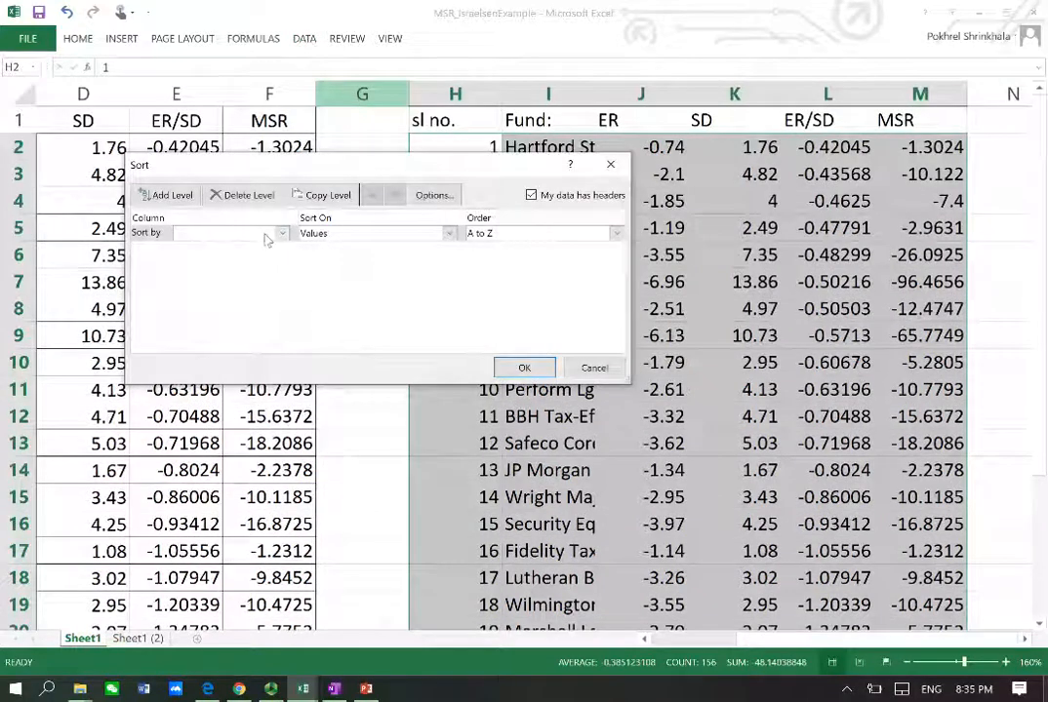
{"action": "left_click", "coordinate": [283, 232]}
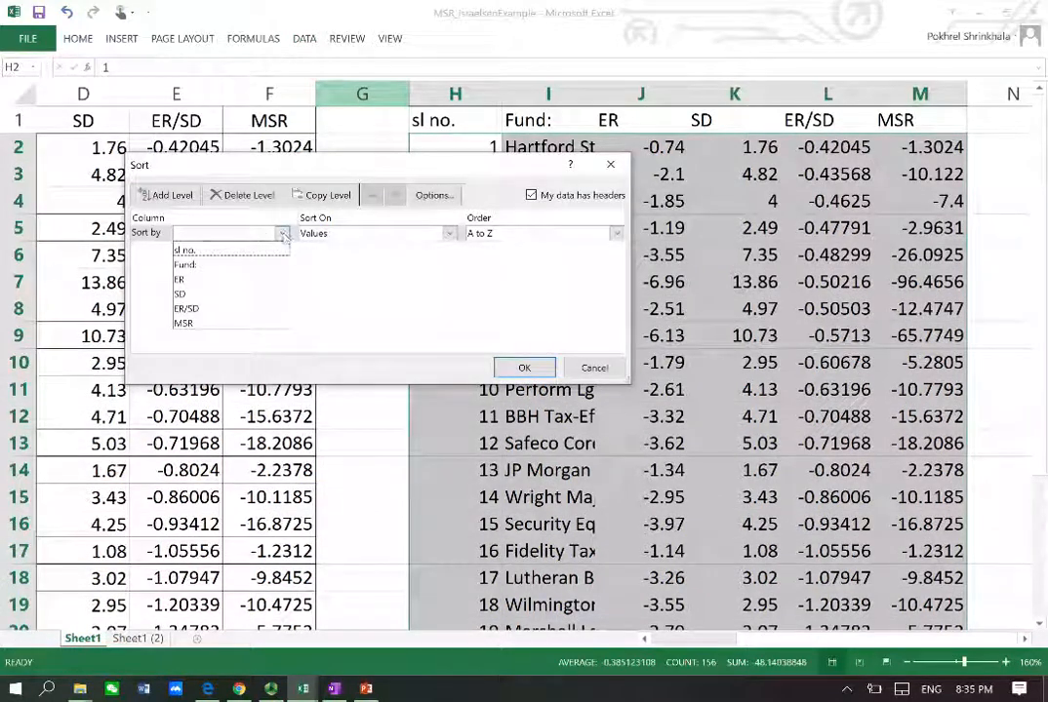
{"action": "left_click", "coordinate": [192, 322]}
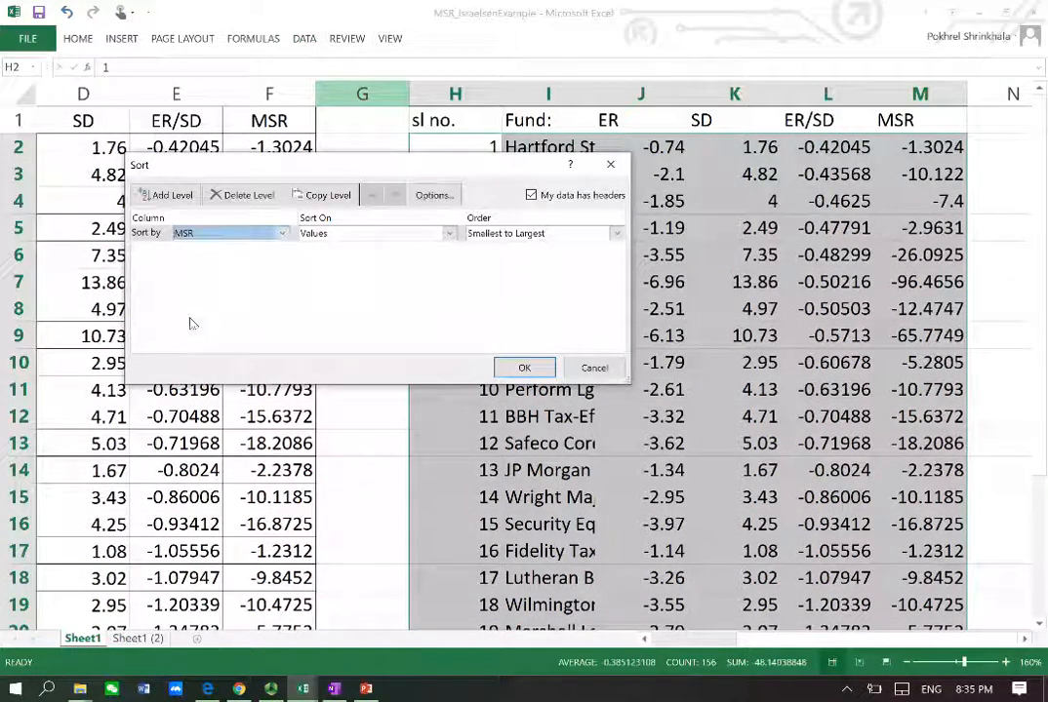
{"action": "left_click", "coordinate": [615, 234]}
{"action": "left_click", "coordinate": [566, 266]}
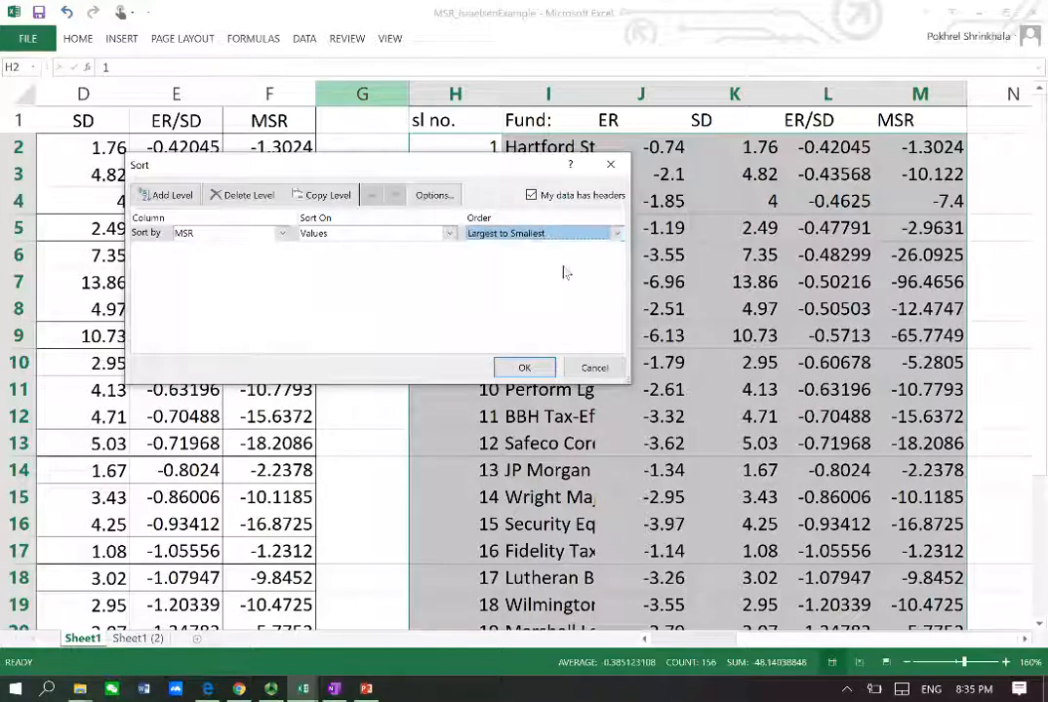
{"action": "left_click", "coordinate": [525, 369]}
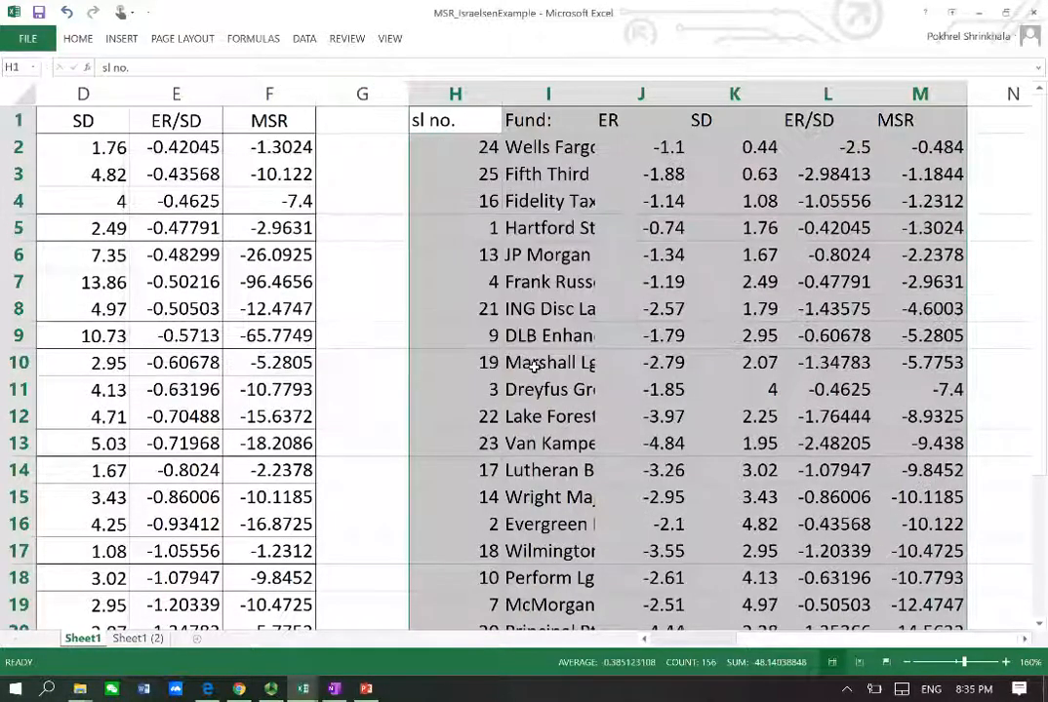
Widen the Fund column I of the sorted table to show more of the fund names
{"action": "left_click", "coordinate": [540, 148]}
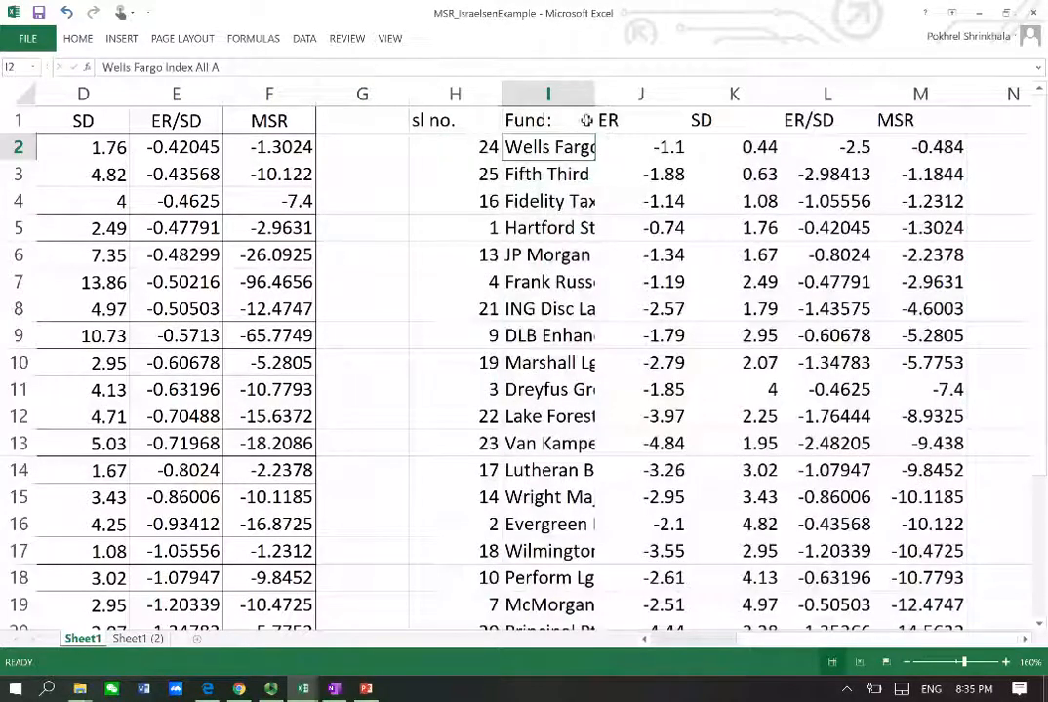
{"action": "left_click_drag", "start_coordinate": [596, 94], "coordinate": [624, 93]}
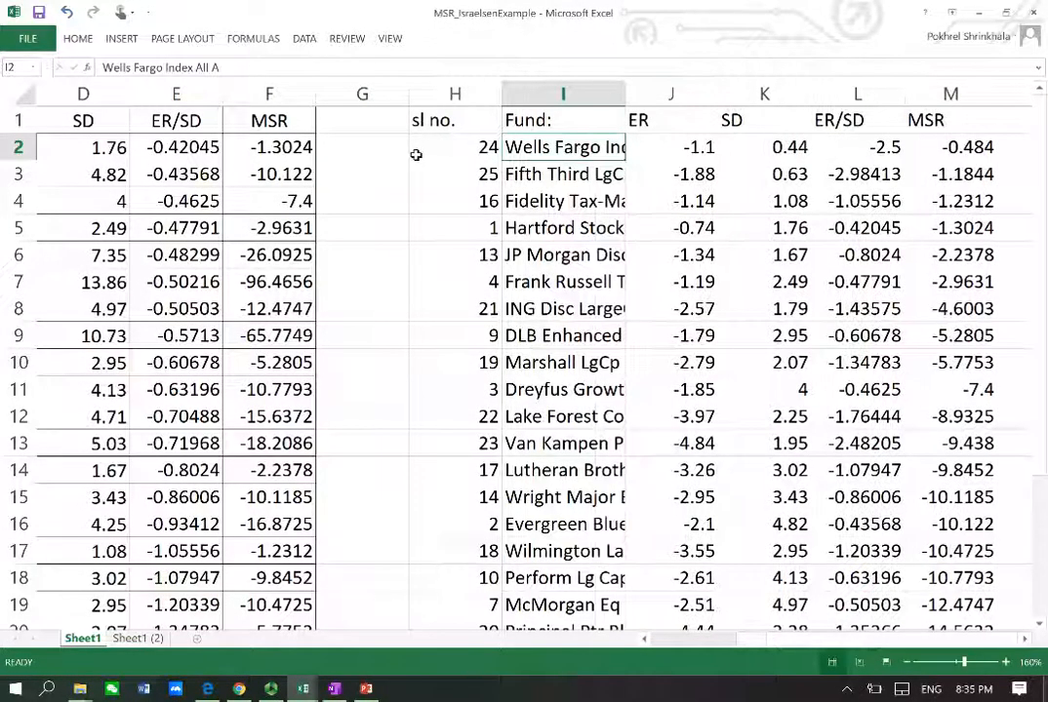
{"action": "left_click", "coordinate": [260, 148]}
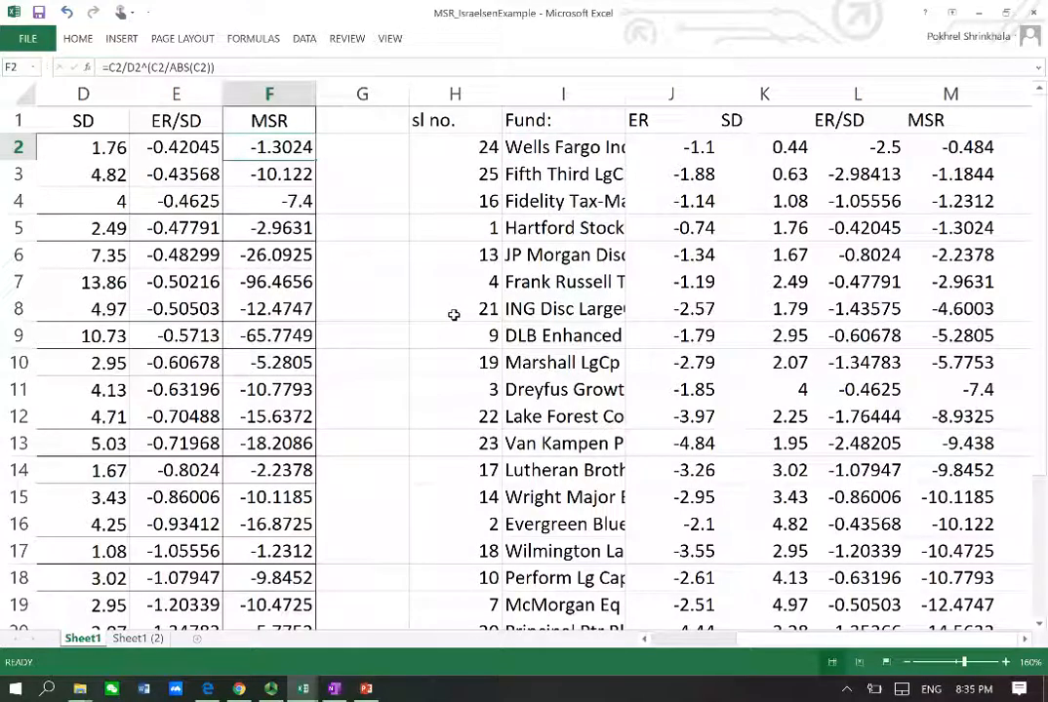
Start a rank sequence beside the sorted table with 1 in N2 and the formula =N2+1 in N3
{"action": "key", "text": "Right"}
{"action": "key", "text": "Right"}
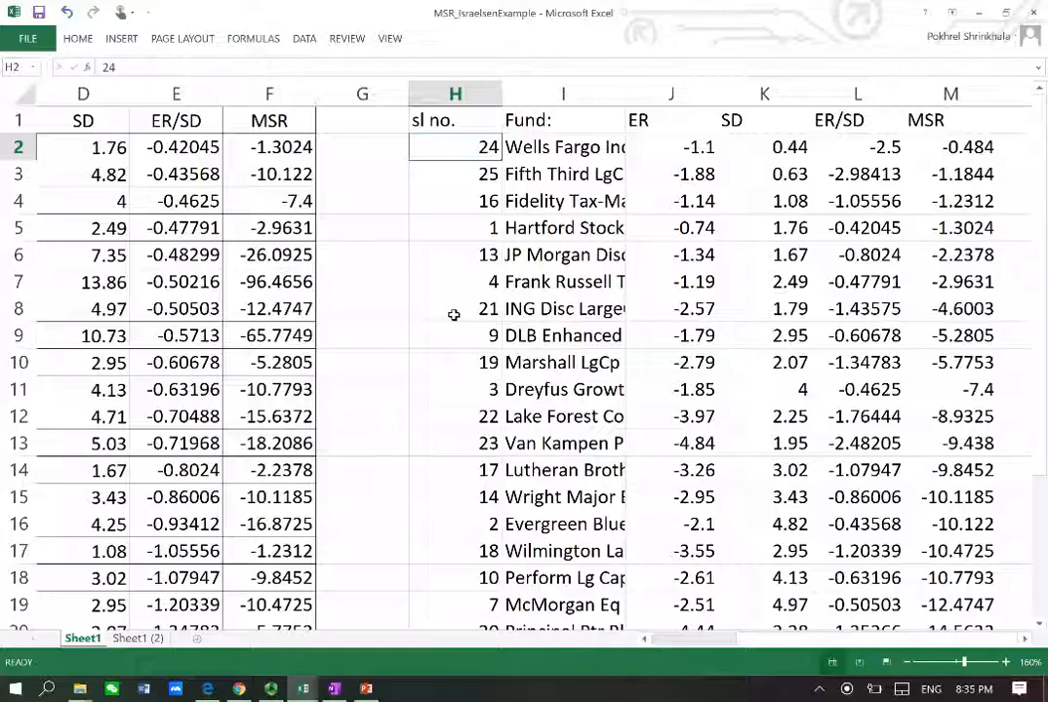
{"action": "key", "text": "Right"}
{"action": "key", "text": "Right"}
{"action": "key", "text": "Right"}
{"action": "key", "text": "Right"}
{"action": "key", "text": "Right"}
{"action": "key", "text": "Right"}
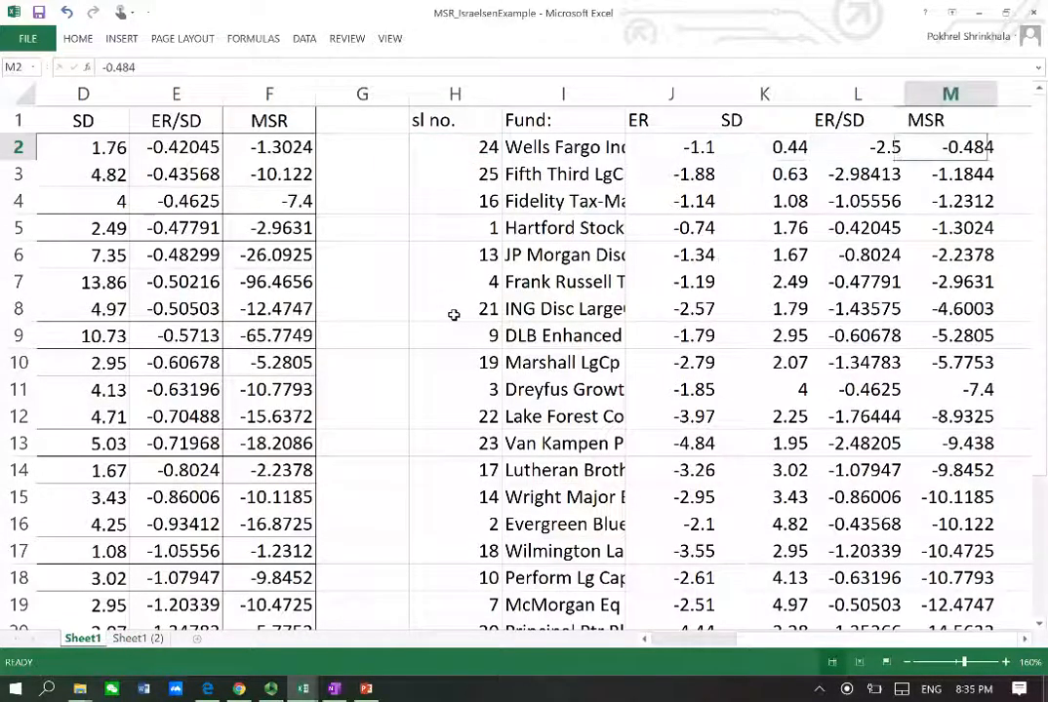
{"action": "key", "text": "Left"}
{"action": "key", "text": "Right"}
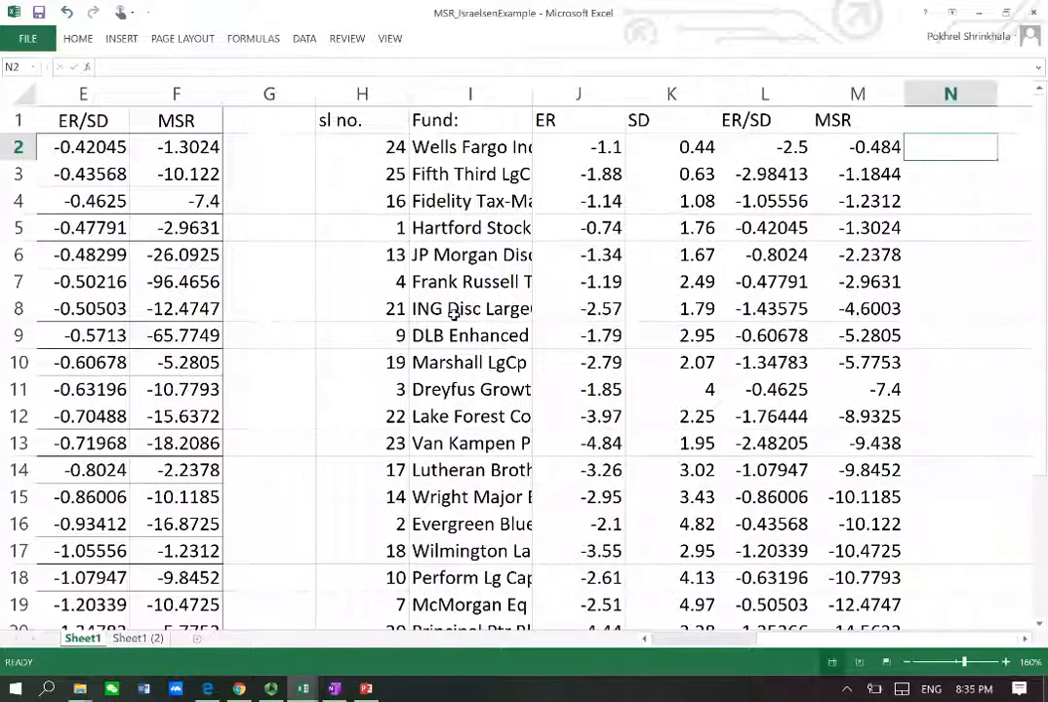
{"action": "type", "text": "1"}
{"action": "key", "text": "Return"}
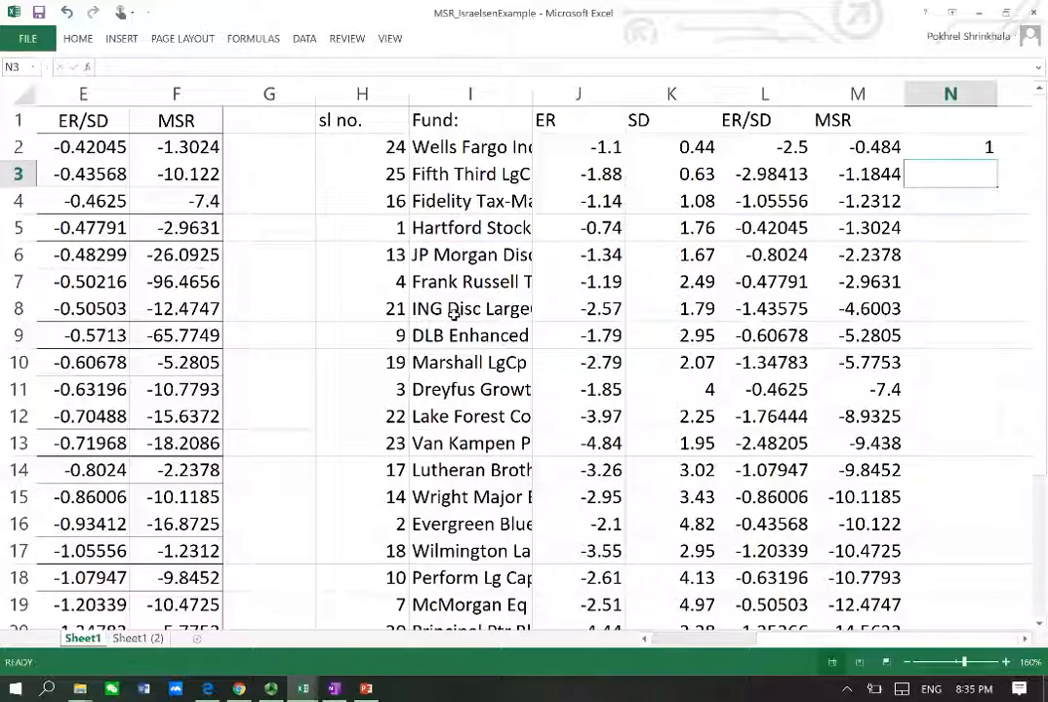
{"action": "type", "text": "="}
{"action": "key", "text": "Up"}
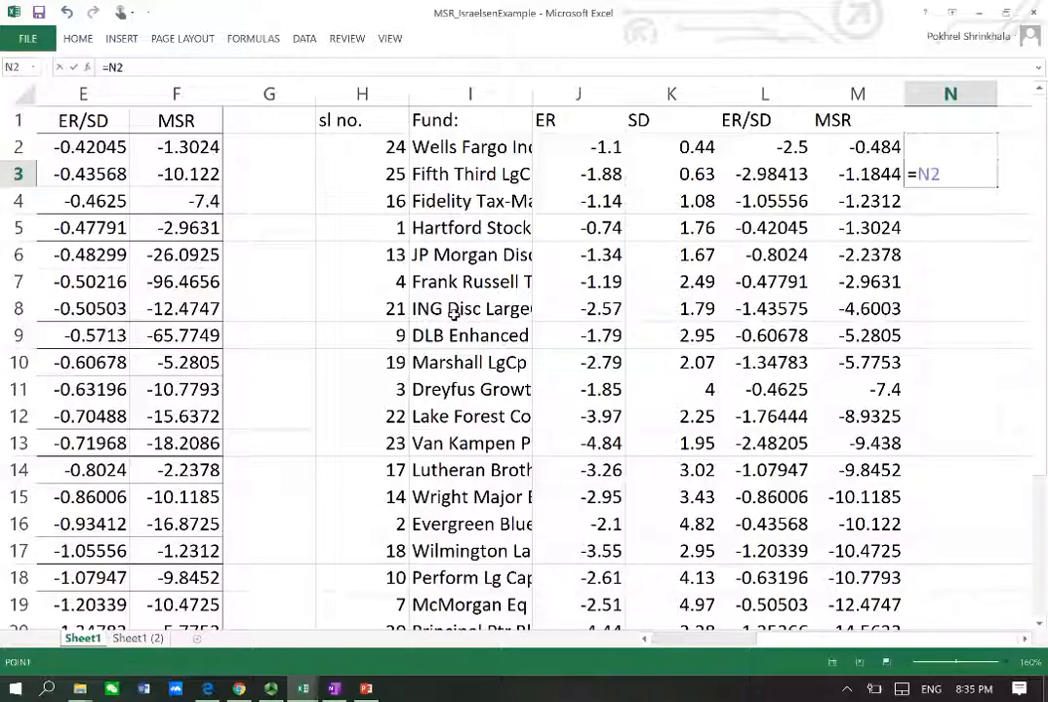
{"action": "type", "text": "+1"}
{"action": "key", "text": "Return"}
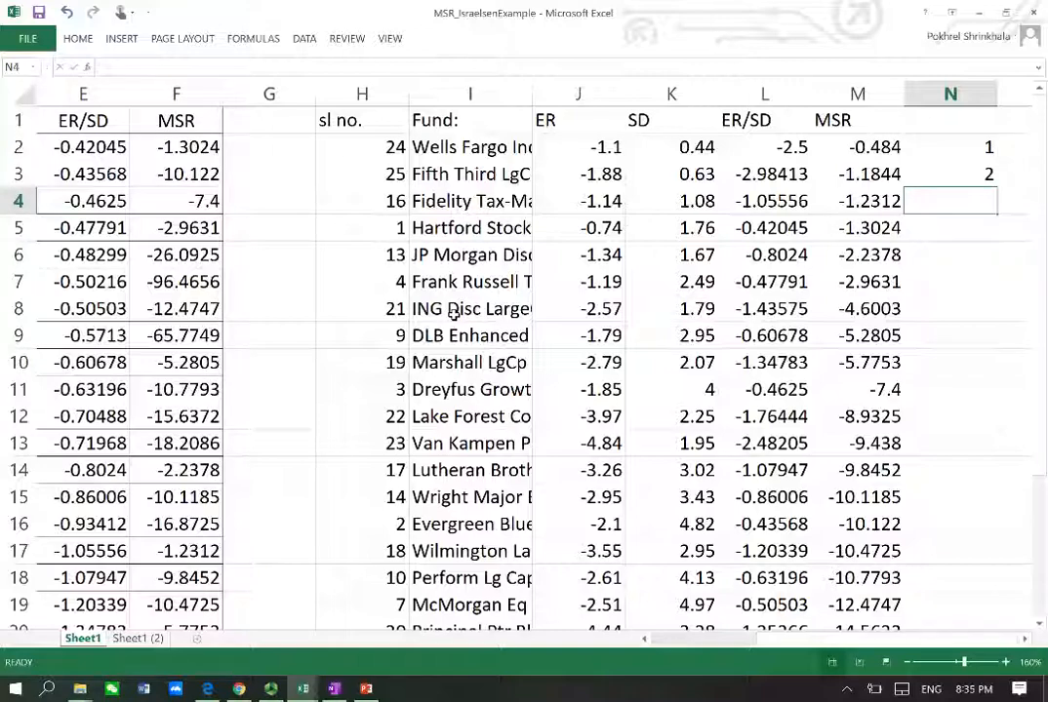
Copy the N3 rank formula down through N26 to number all the sorted funds
{"action": "key", "text": "Up"}
{"action": "key", "text": "ctrl+c"}
{"action": "key", "text": "shift+Down"}
{"action": "key", "text": "shift+Down"}
{"action": "key", "text": "shift+Down"}
{"action": "key", "text": "shift+Down"}
{"action": "key", "text": "shift+Down"}
{"action": "key", "text": "shift+Down"}
{"action": "key", "text": "shift+Down"}
{"action": "key", "text": "shift+Down"}
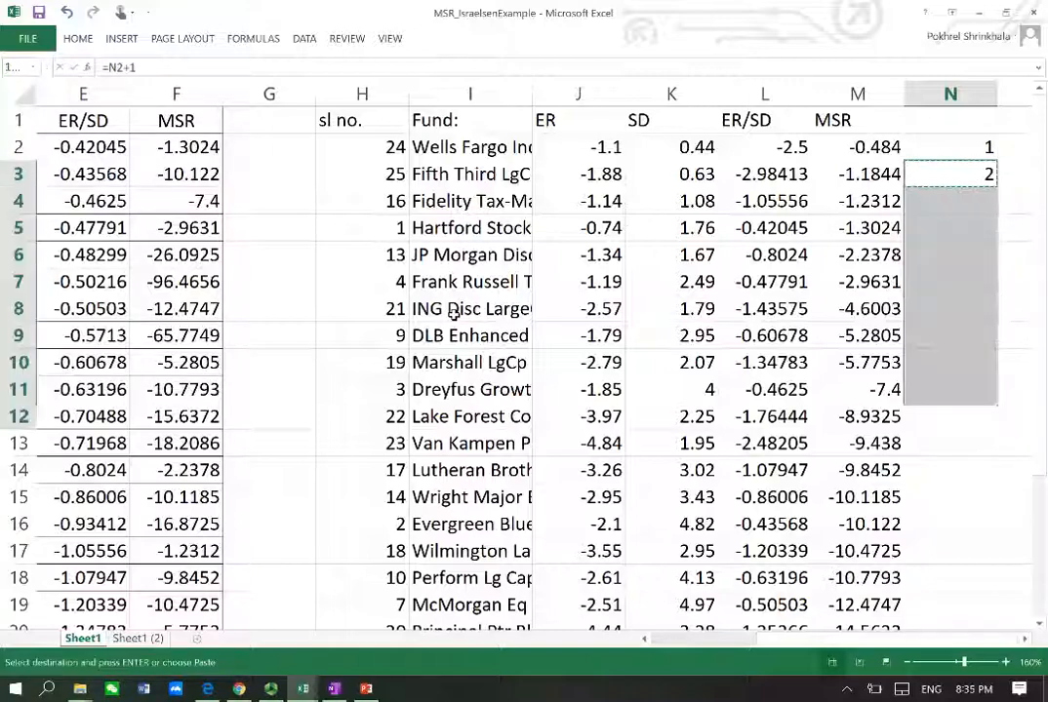
{"action": "key", "text": "shift+Down"}
{"action": "key", "text": "shift+Down"}
{"action": "key", "text": "shift+Down"}
{"action": "key", "text": "shift+Down"}
{"action": "key", "text": "shift+Down"}
{"action": "key", "text": "shift+Down"}
{"action": "key", "text": "shift+Down"}
{"action": "key", "text": "shift+Down"}
{"action": "key", "text": "shift+Down"}
{"action": "key", "text": "shift+Down"}
{"action": "key", "text": "shift+Down"}
{"action": "key", "text": "shift+Down"}
{"action": "key", "text": "shift+Down"}
{"action": "key", "text": "shift+Down"}
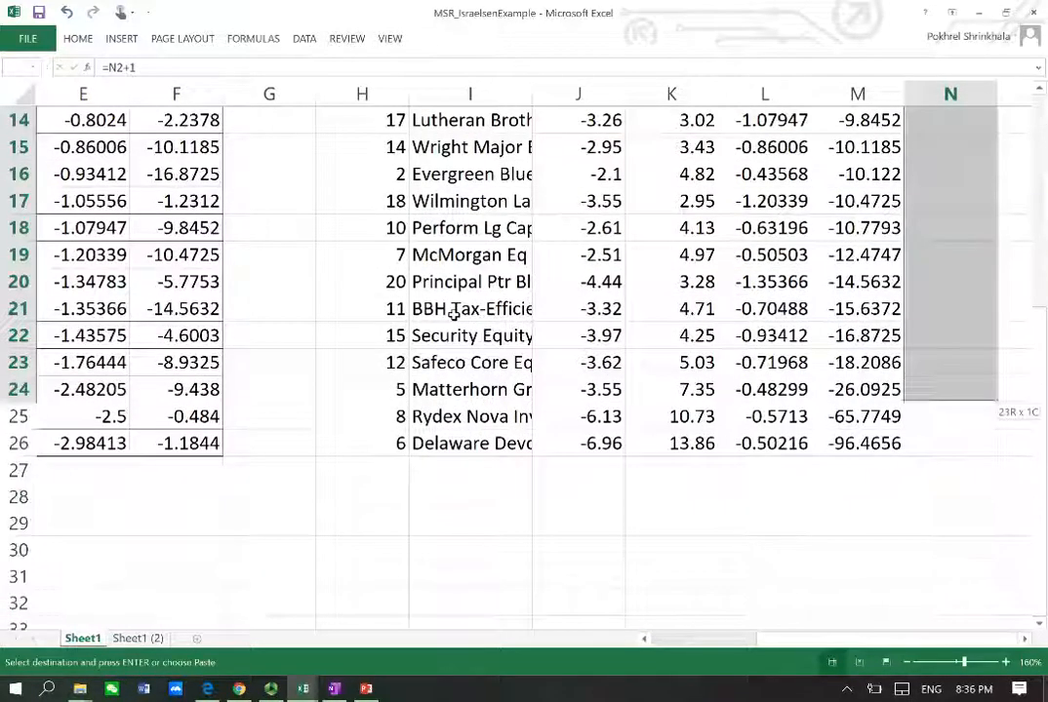
{"action": "key", "text": "shift+Down"}
{"action": "key", "text": "Return"}
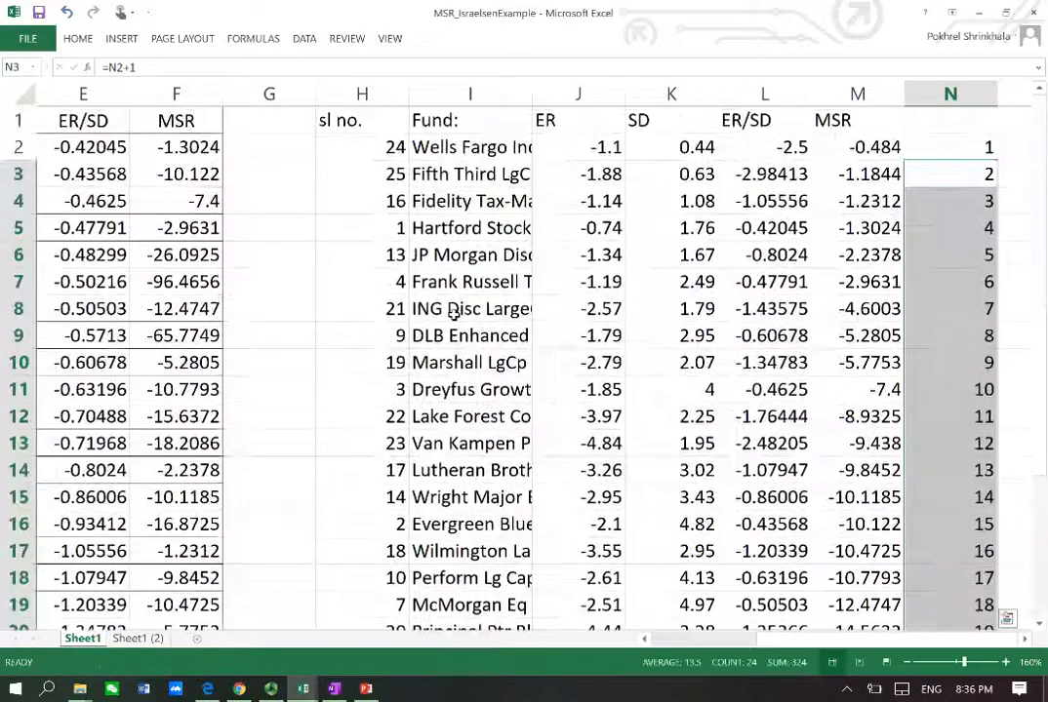
{"action": "key", "text": "Up"}
{"action": "key", "text": "Up"}
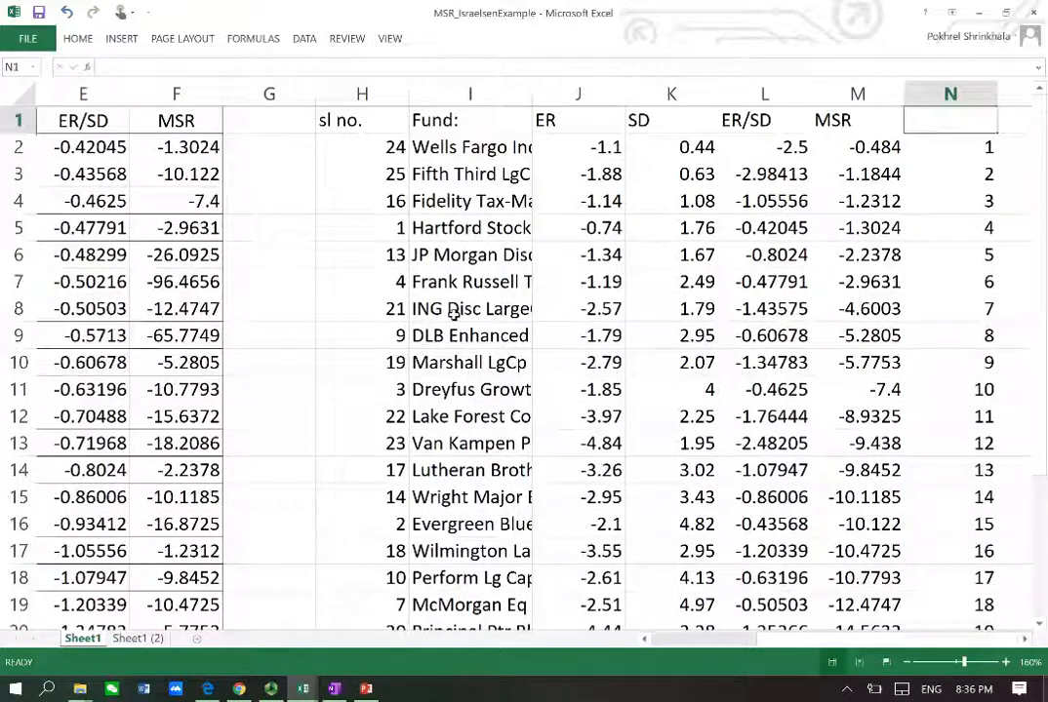
Cut the "sl no." column H and insert it before column O, just after the rank numbers
{"action": "left_click", "coordinate": [362, 94]}
{"action": "right_click", "coordinate": [363, 90]}
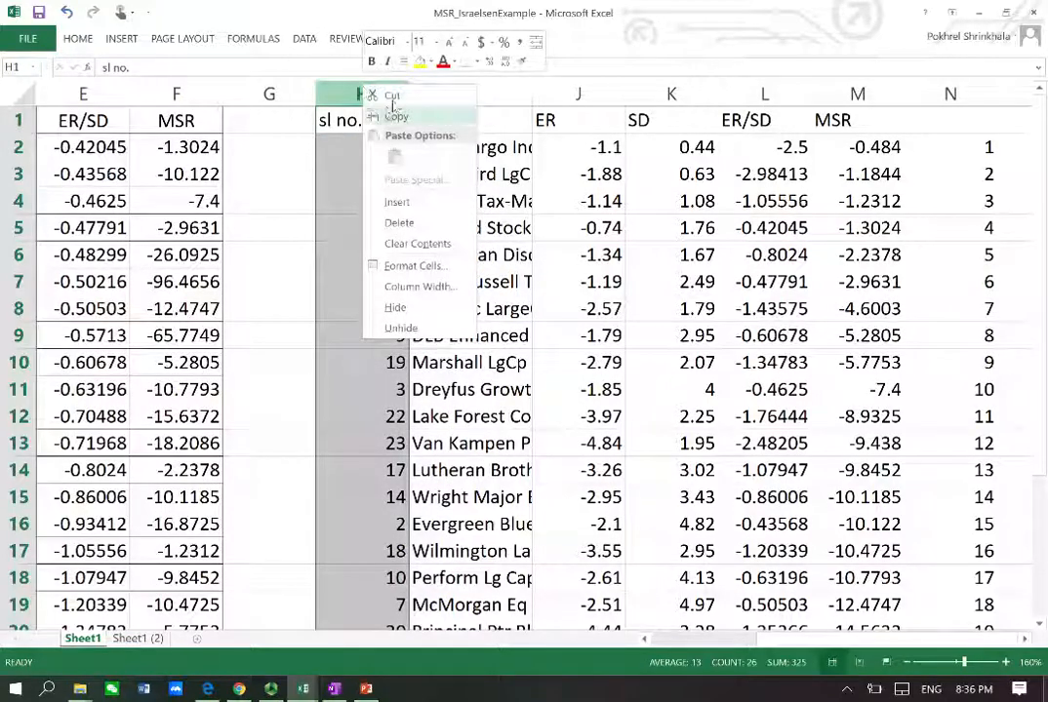
{"action": "left_click", "coordinate": [394, 115]}
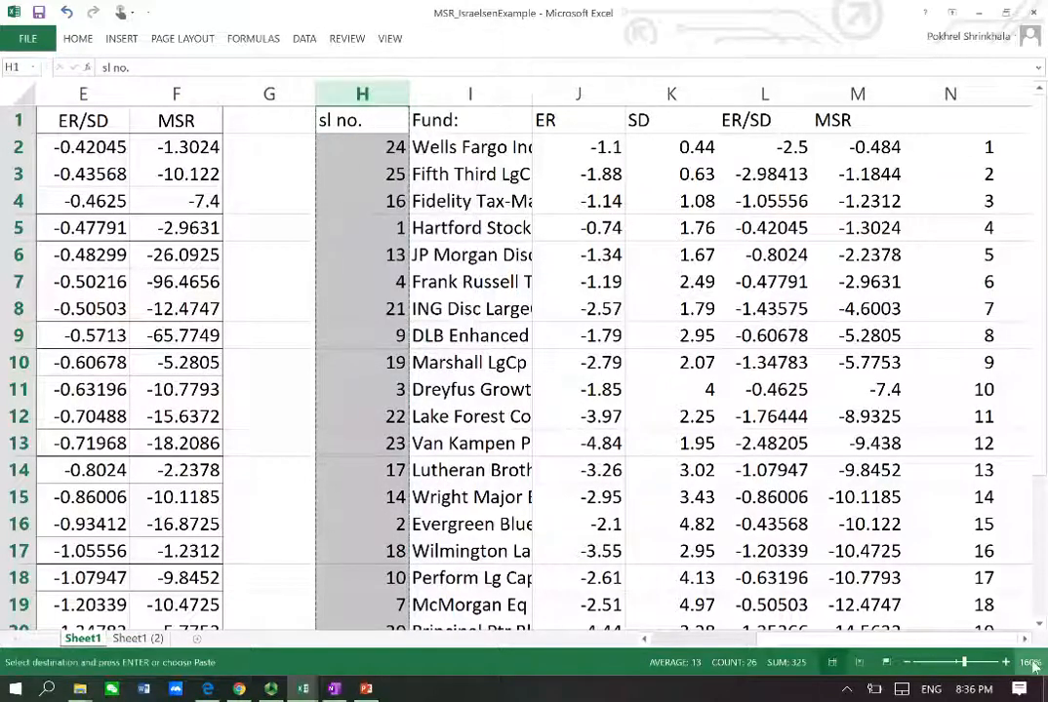
{"action": "left_click", "coordinate": [1024, 639]}
{"action": "left_click", "coordinate": [1024, 639]}
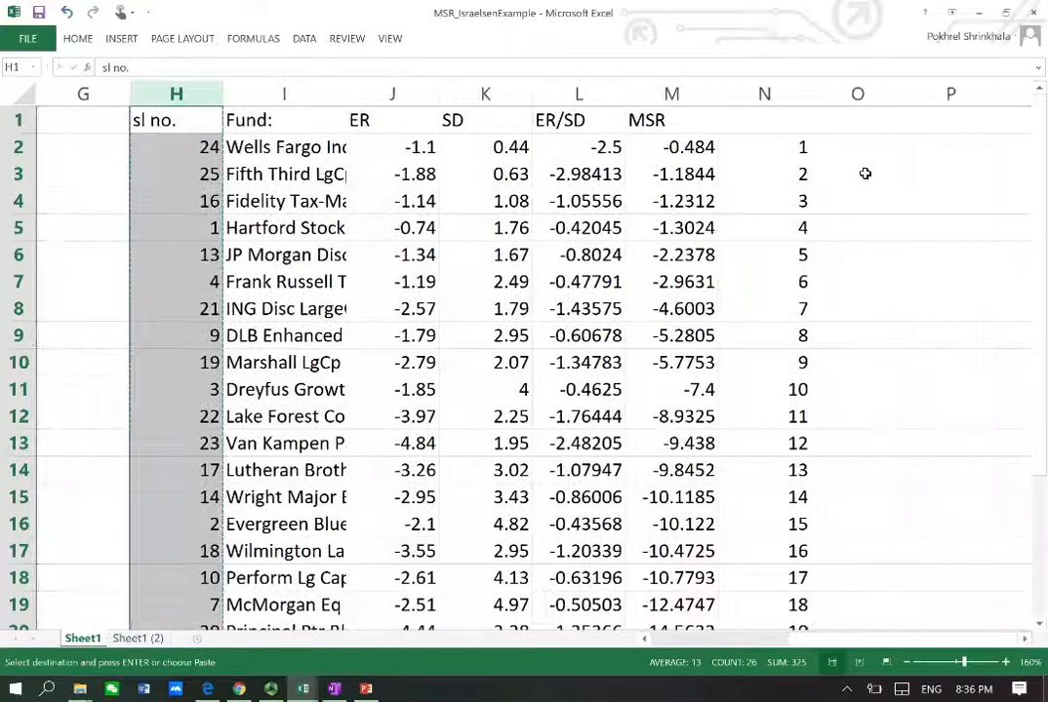
{"action": "left_click", "coordinate": [868, 86]}
{"action": "right_click", "coordinate": [869, 86]}
{"action": "left_click", "coordinate": [914, 211]}
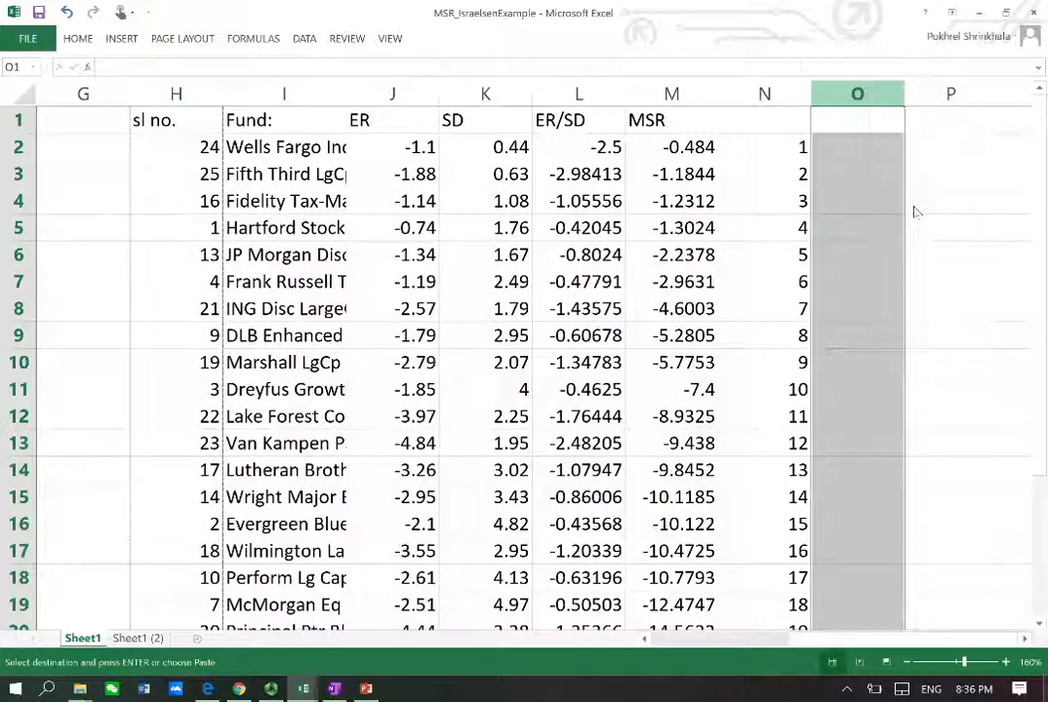
Cut the rank number column M and insert it before the blank column G
{"action": "left_click", "coordinate": [113, 97]}
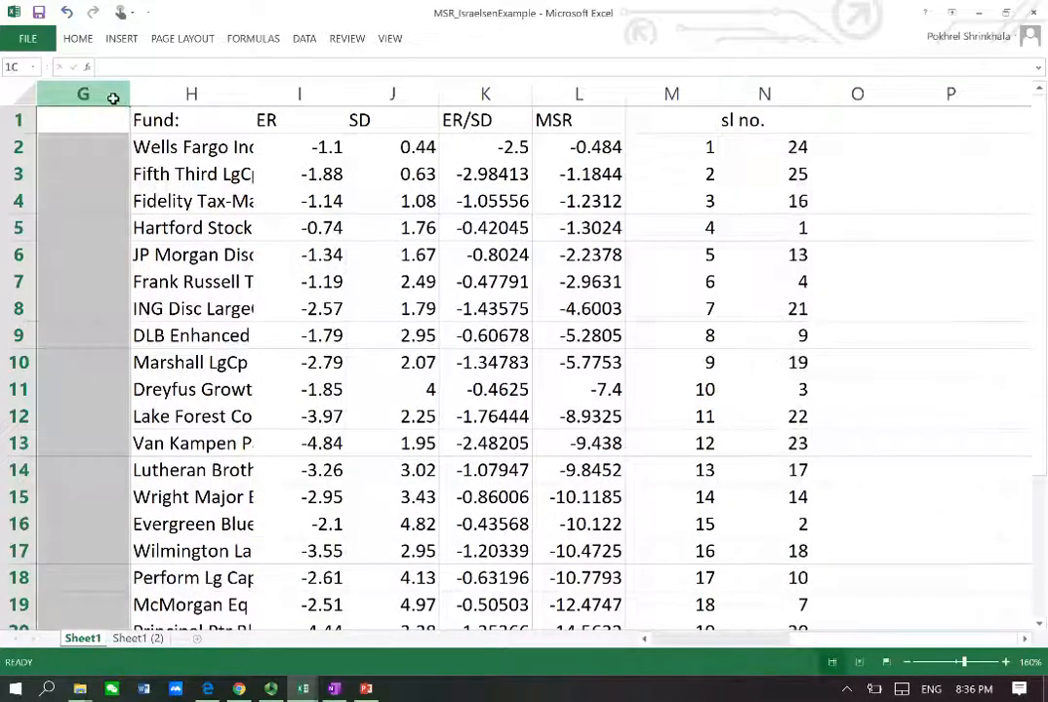
{"action": "left_click", "coordinate": [674, 90]}
{"action": "right_click", "coordinate": [675, 91]}
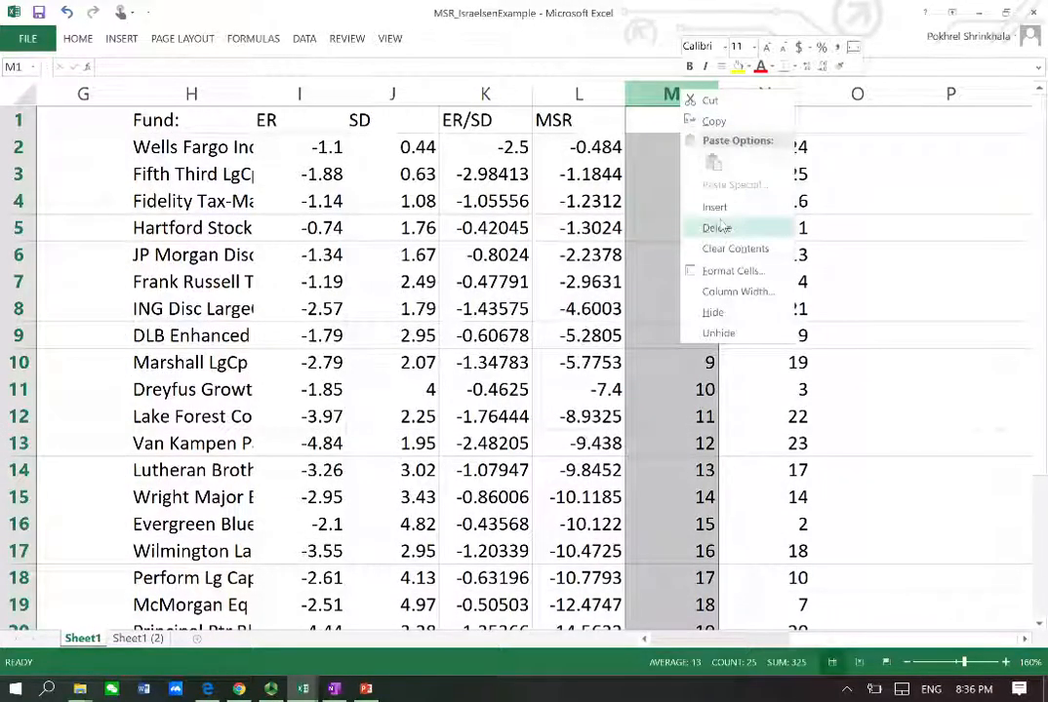
{"action": "left_click", "coordinate": [710, 101]}
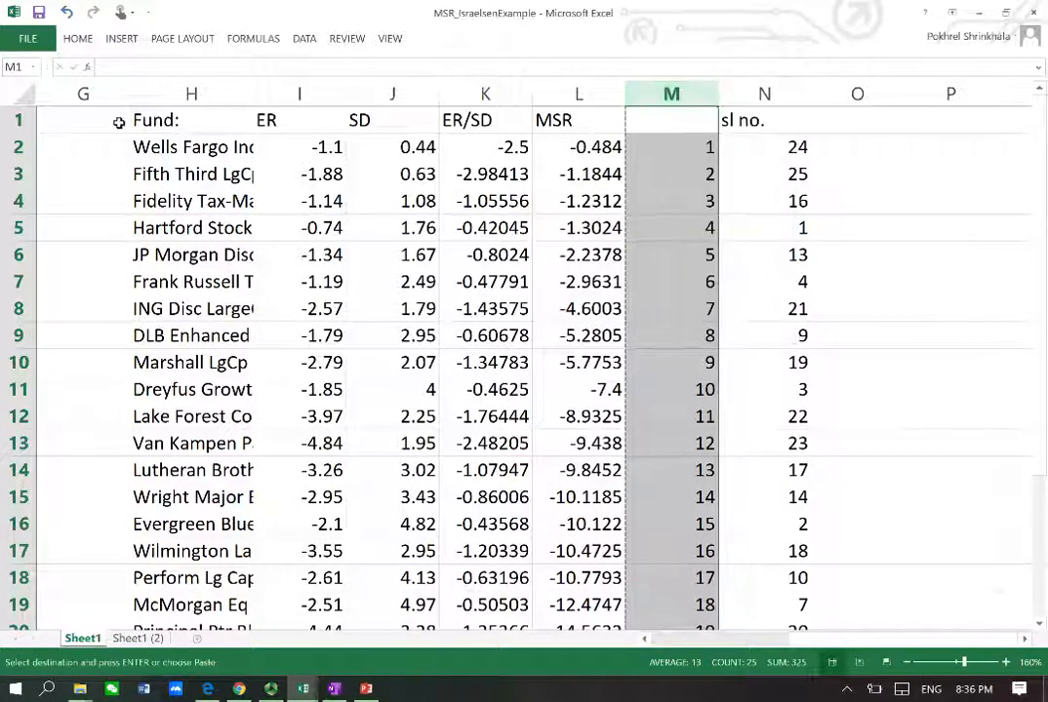
{"action": "left_click", "coordinate": [84, 93]}
{"action": "right_click", "coordinate": [86, 93]}
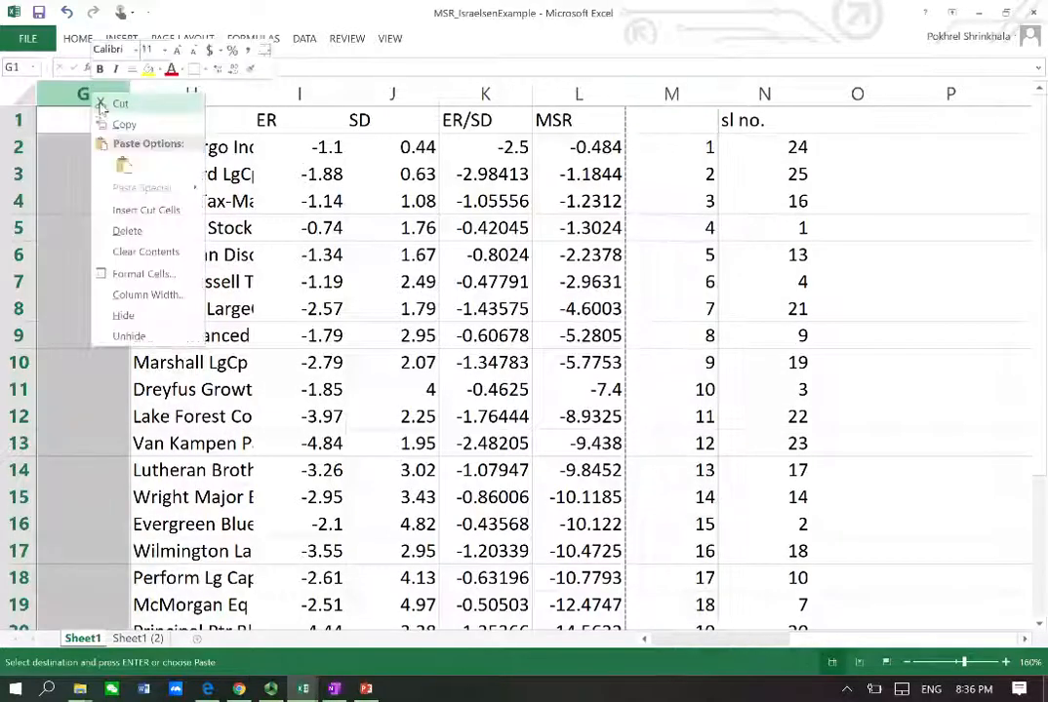
{"action": "left_click", "coordinate": [144, 212]}
Delete the blank column H between the rank numbers and the Fund column of the sorted table
{"action": "left_click", "coordinate": [175, 94]}
{"action": "right_click", "coordinate": [175, 94]}
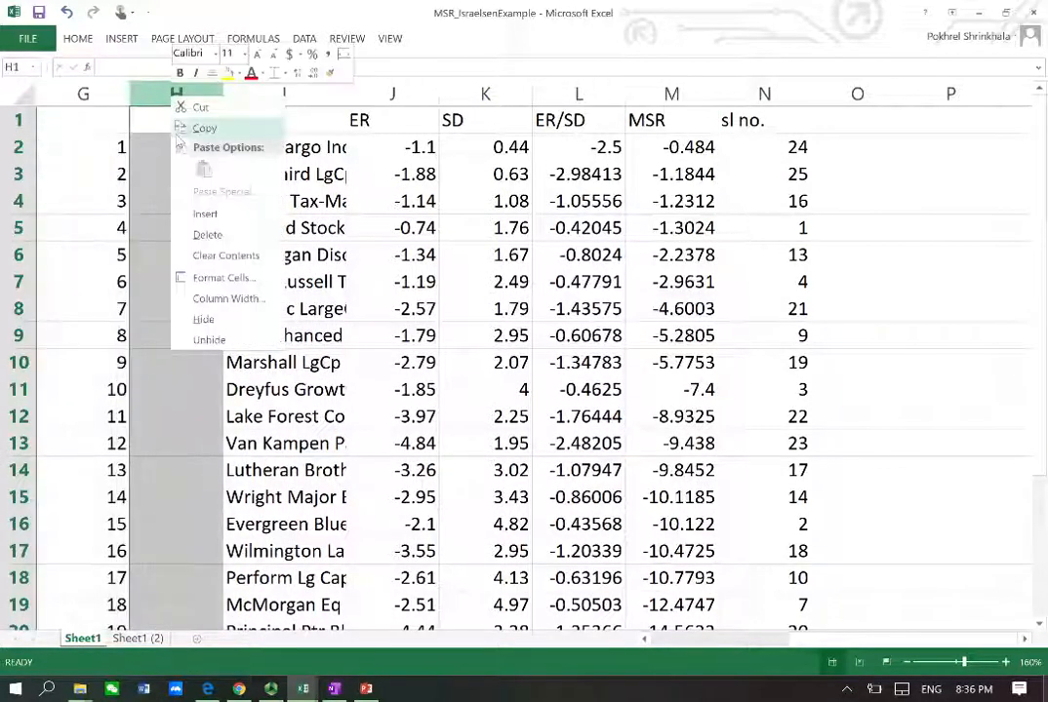
{"action": "left_click", "coordinate": [205, 235]}
{"action": "left_click", "coordinate": [206, 146]}
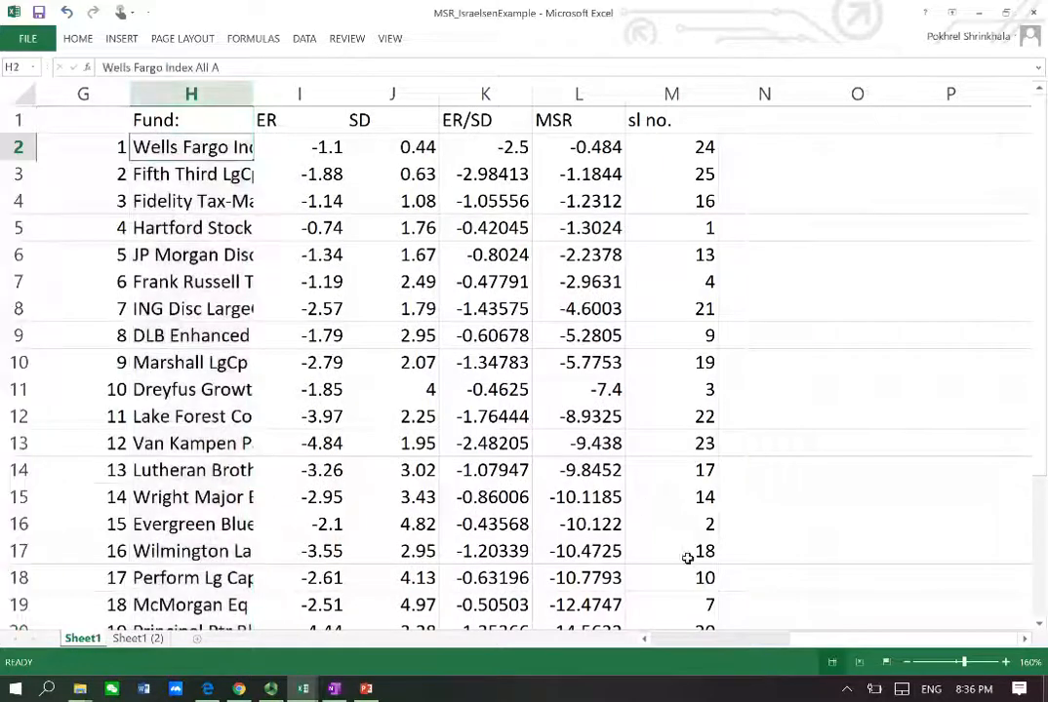
Narrow the rank number column G between the original and sorted tables
{"action": "key", "text": "Left"}
{"action": "key", "text": "Home"}
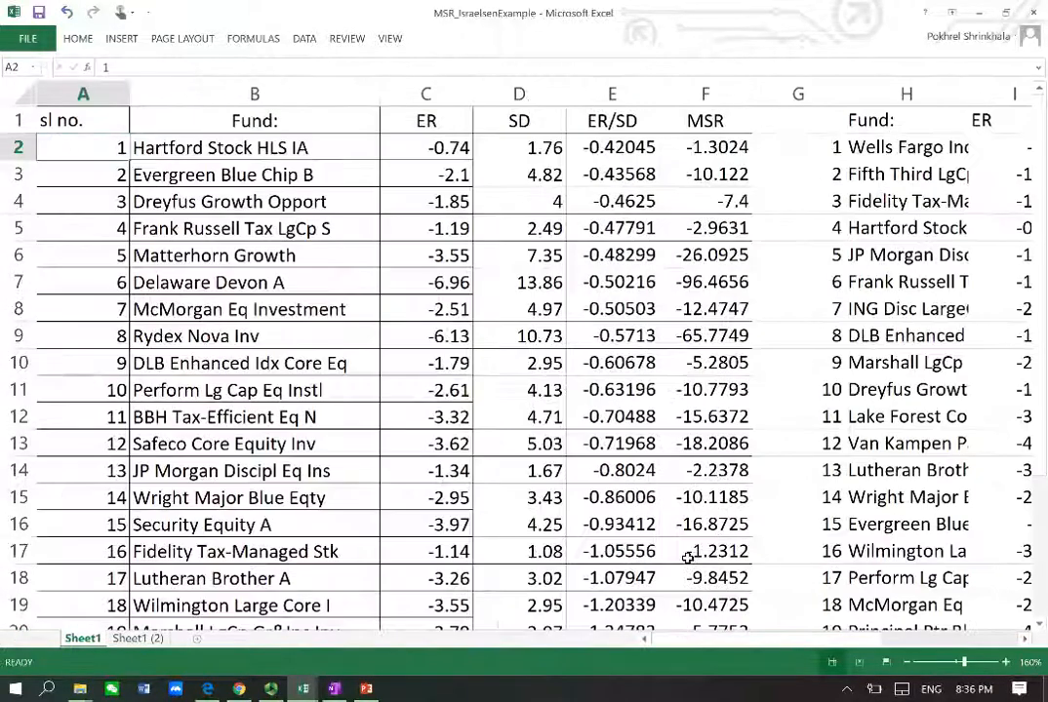
{"action": "key", "text": "Right"}
{"action": "key", "text": "Right"}
{"action": "key", "text": "Right"}
{"action": "key", "text": "Right"}
{"action": "key", "text": "Right"}
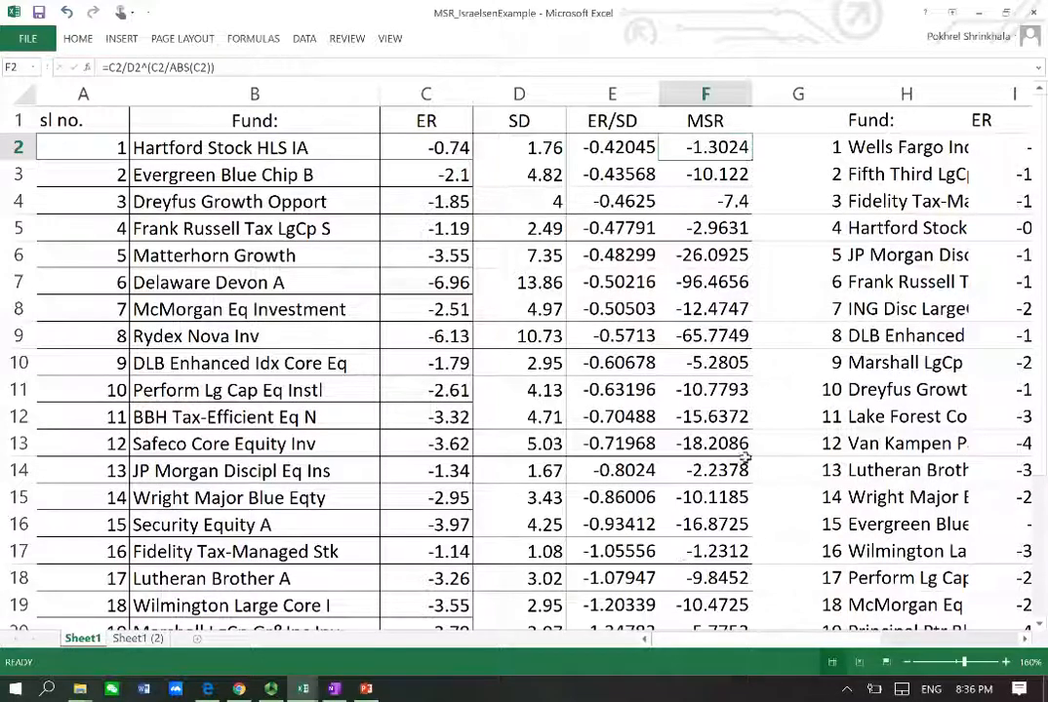
{"action": "left_click_drag", "start_coordinate": [832, 98], "coordinate": [800, 107]}
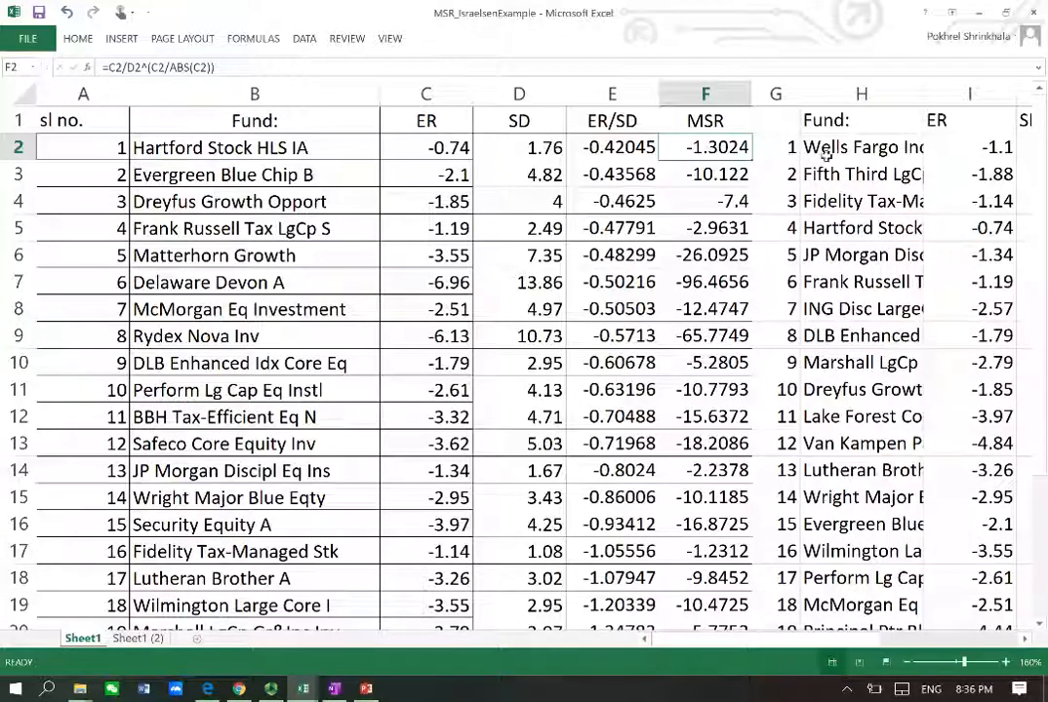
Compare the first two funds of the MSR-sorted list with their positions in the original ER/SD list
{"action": "left_click", "coordinate": [852, 153]}
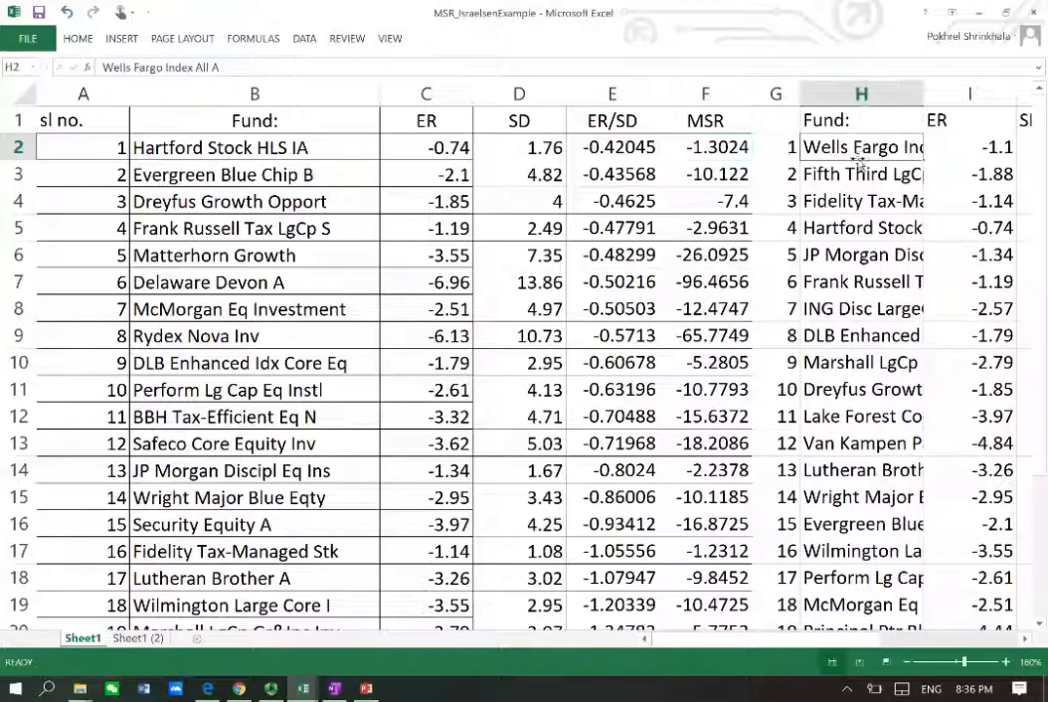
{"action": "left_click", "coordinate": [814, 173]}
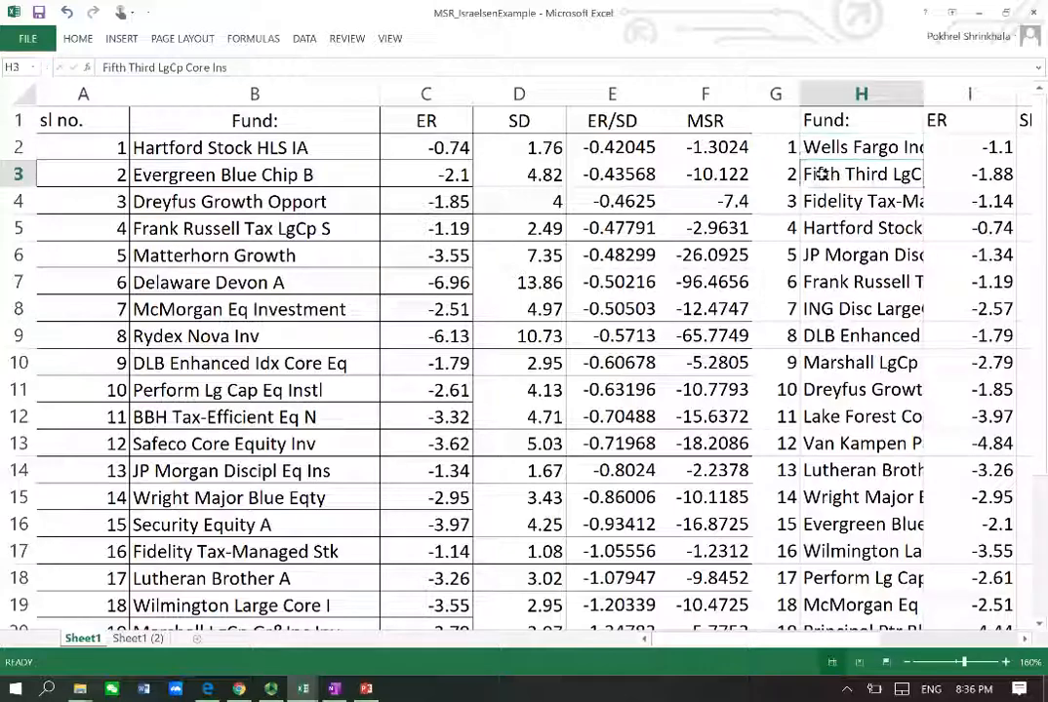
{"action": "left_click", "coordinate": [788, 173]}
{"action": "left_click", "coordinate": [146, 175]}
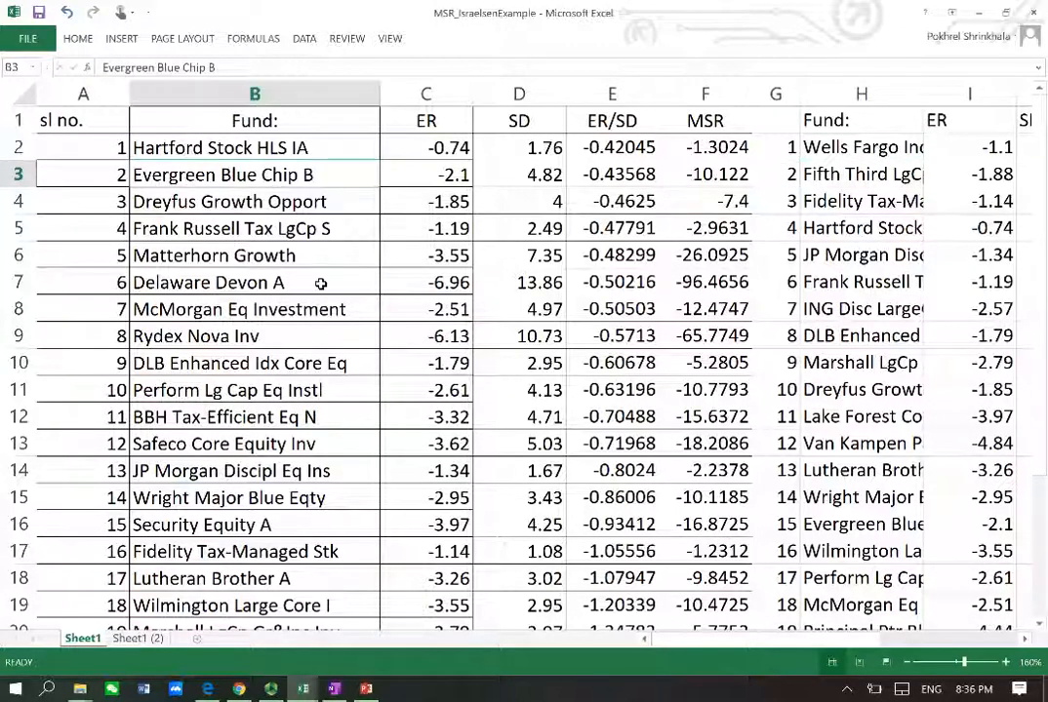
{"action": "key", "text": "ctrl+Down"}
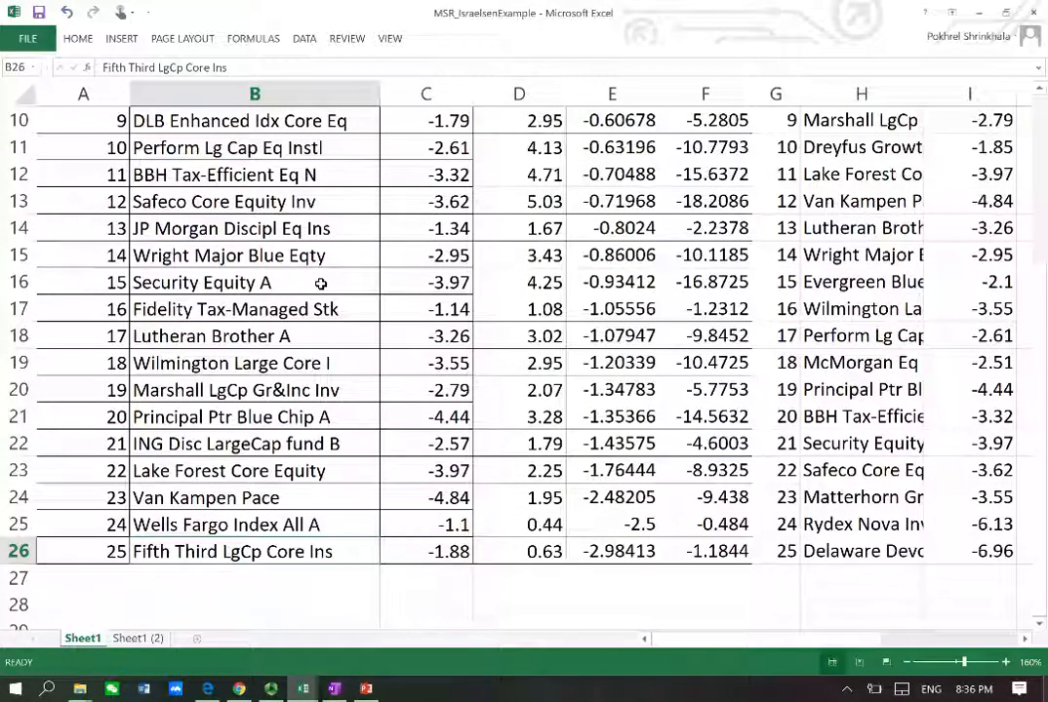
{"action": "key", "text": "ctrl+Up"}
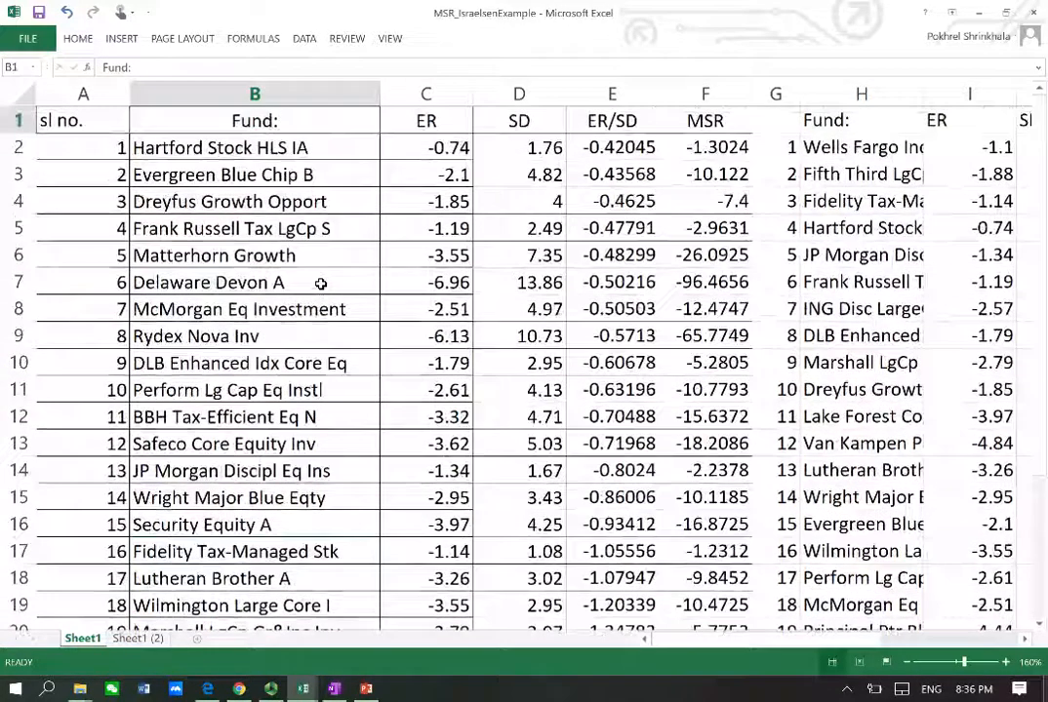
Examine the ER, SD and ER/SD values of the second-ranked fund in the MSR-sorted table
{"action": "key", "text": "Right"}
{"action": "key", "text": "Right"}
{"action": "key", "text": "Right"}
{"action": "key", "text": "Right"}
{"action": "key", "text": "Right"}
{"action": "key", "text": "Right"}
{"action": "key", "text": "Right"}
{"action": "key", "text": "Right"}
{"action": "key", "text": "Right"}
{"action": "key", "text": "Right"}
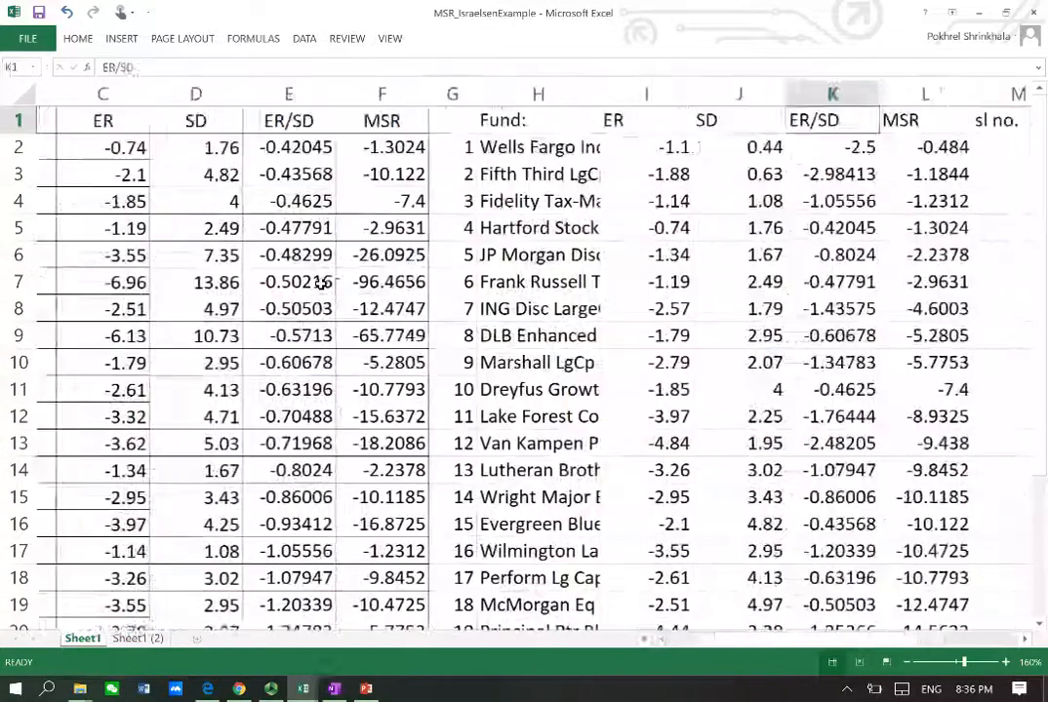
{"action": "key", "text": "Down"}
{"action": "key", "text": "Down"}
{"action": "key", "text": "Left"}
{"action": "key", "text": "Left"}
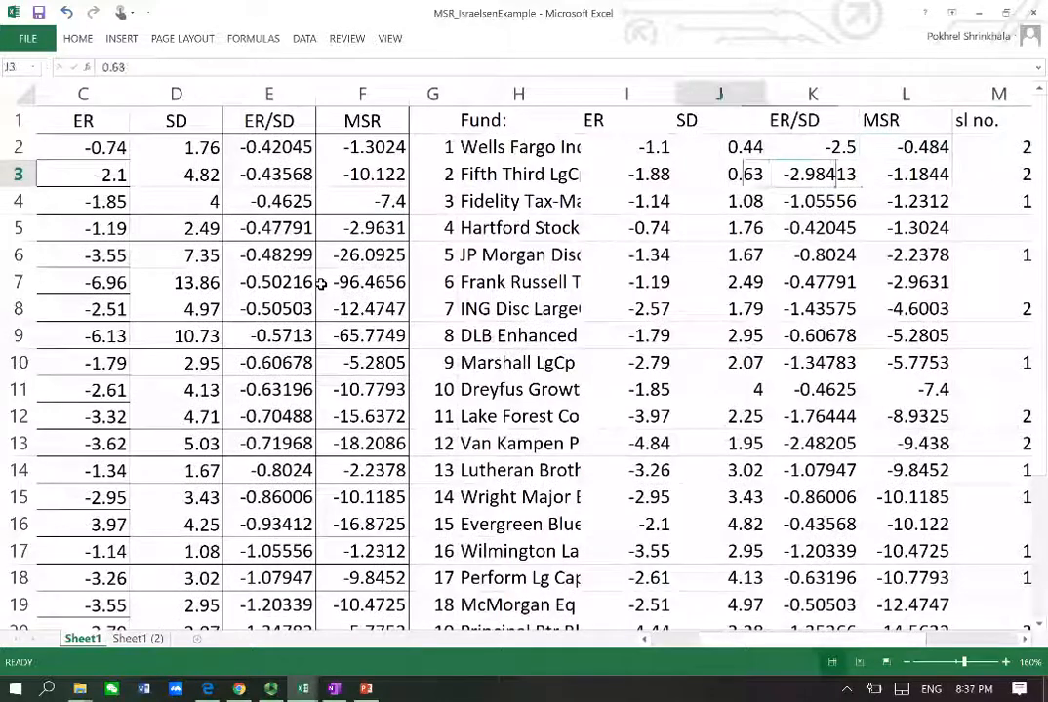
{"action": "key", "text": "Left"}
{"action": "key", "text": "Left"}
{"action": "key", "text": "Left"}
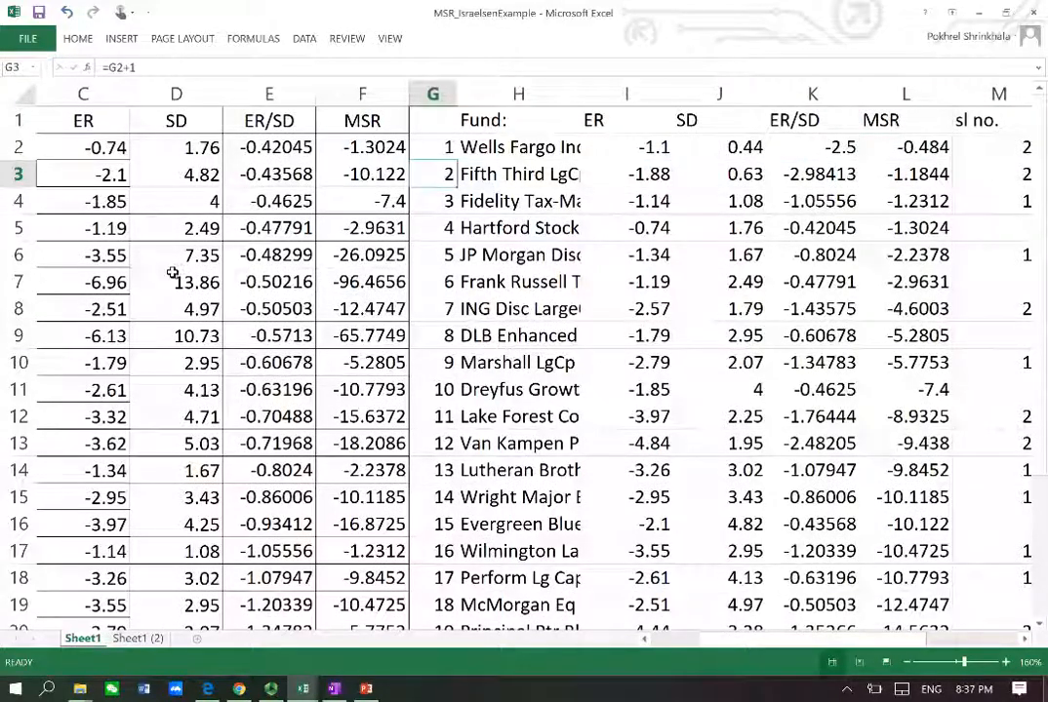
Review the ER/SD and MSR formulas in E7 and F7 along with that fund's ER and SD
{"action": "left_click", "coordinate": [278, 282]}
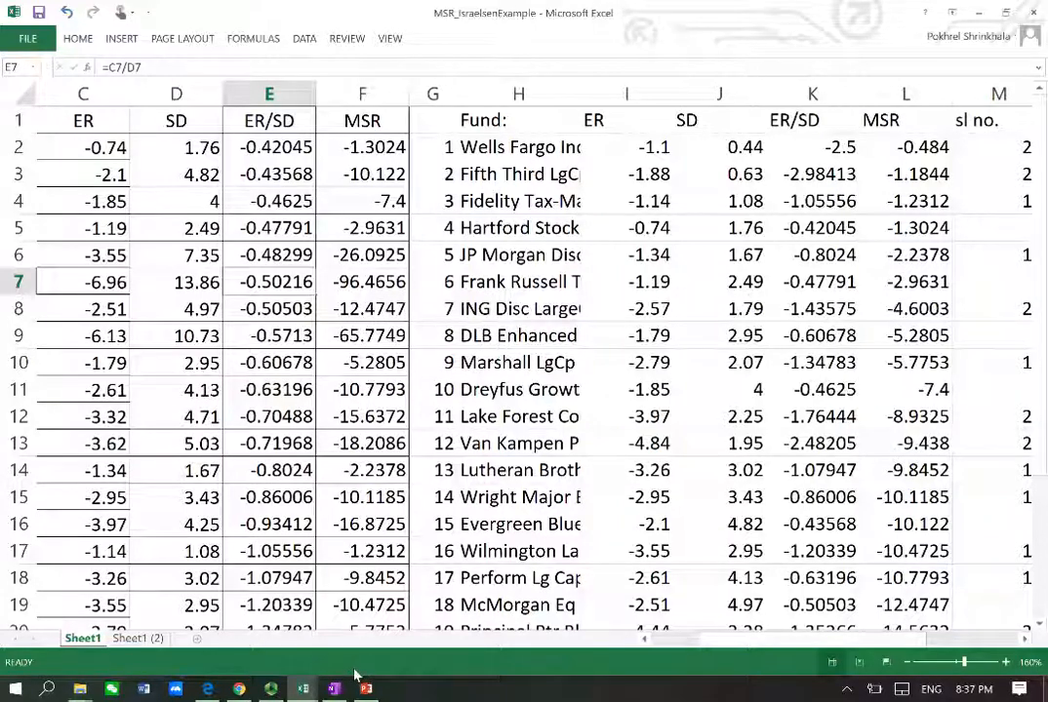
{"action": "left_click", "coordinate": [364, 279]}
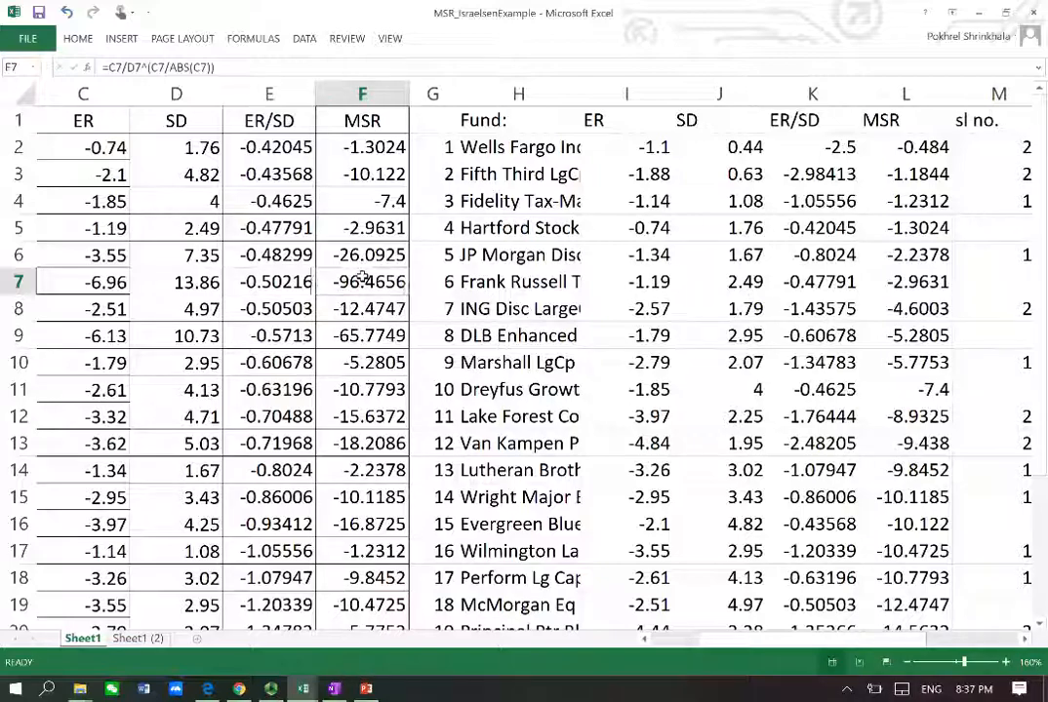
{"action": "key", "text": "Left"}
{"action": "key", "text": "Left"}
{"action": "key", "text": "Left"}
{"action": "key", "text": "Left"}
{"action": "key", "text": "Left"}
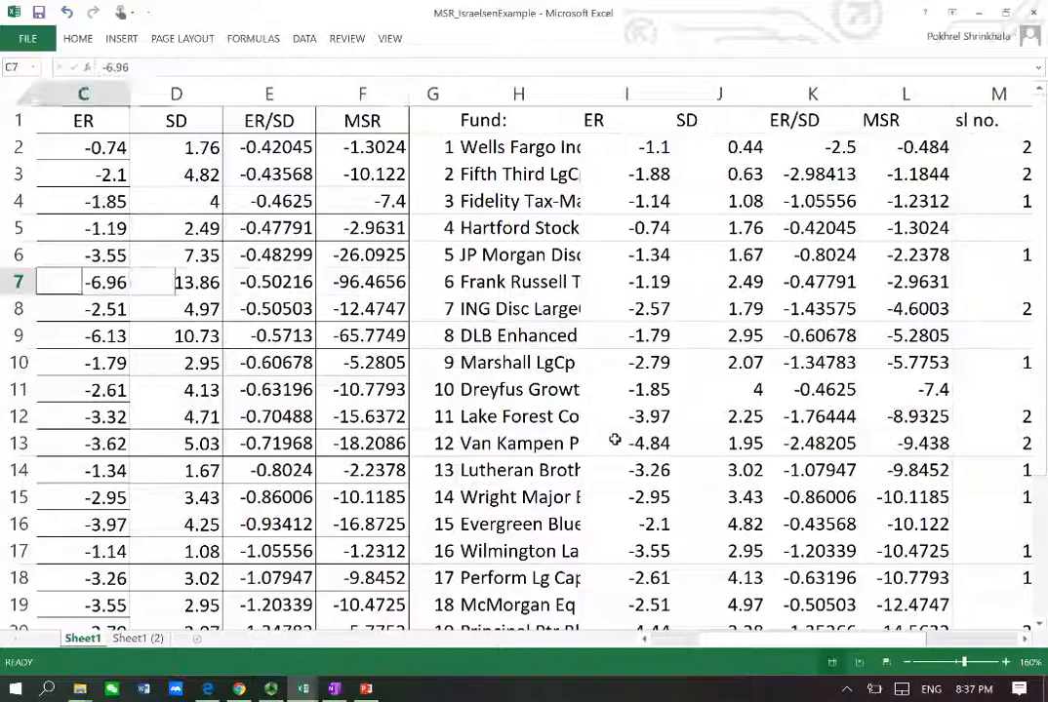